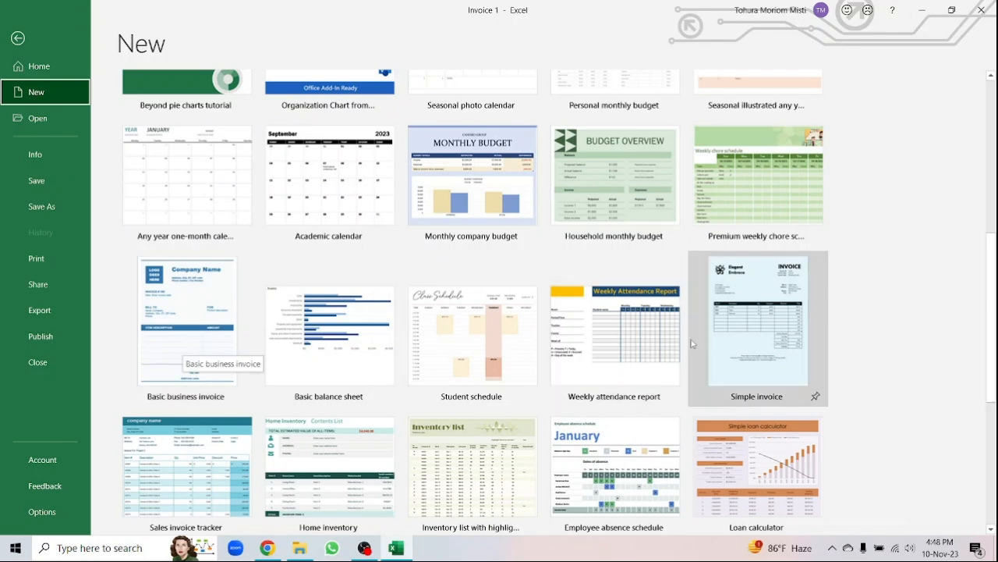
- Create the Simple invoice1 workbook from the Simple invoice template
left_click(749, 319)
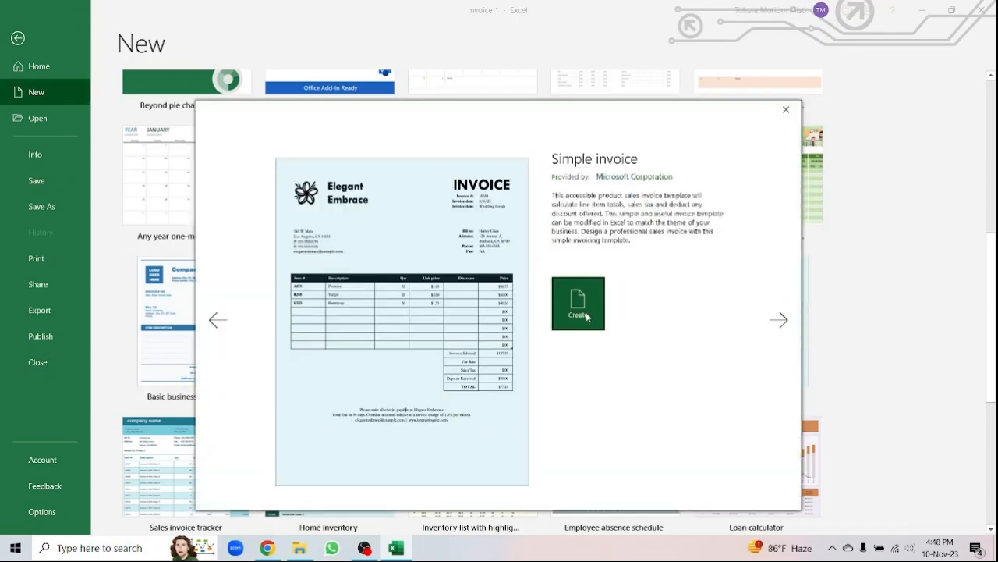
left_click(589, 316)
left_click(153, 248)
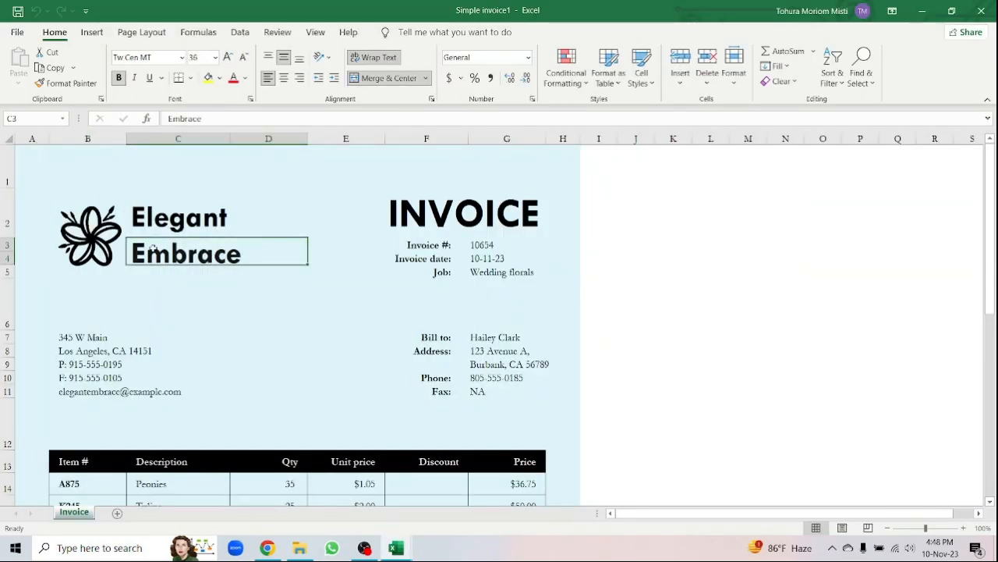
- Delete the Elegant Embrace company name lines and the flower logo graphic
key("Delete")
key("Up")
key("Delete")
left_click(73, 244)
key("Delete")
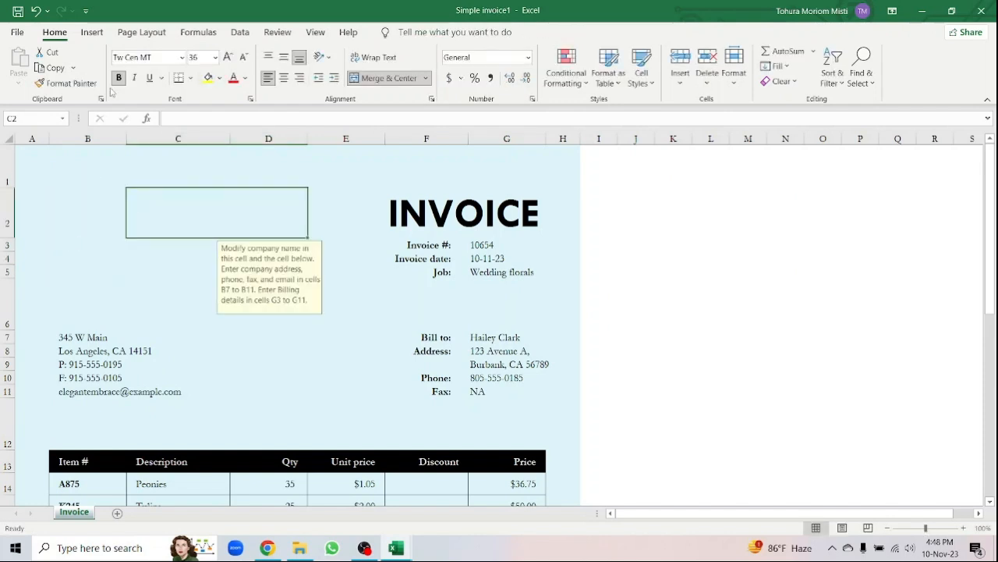
- Insert the UB Final Logo (Dark) picture from F:\Upgrade Bangladesh\Administration\Logo & Color Code
left_click(92, 32)
left_click(150, 66)
left_click(174, 122)
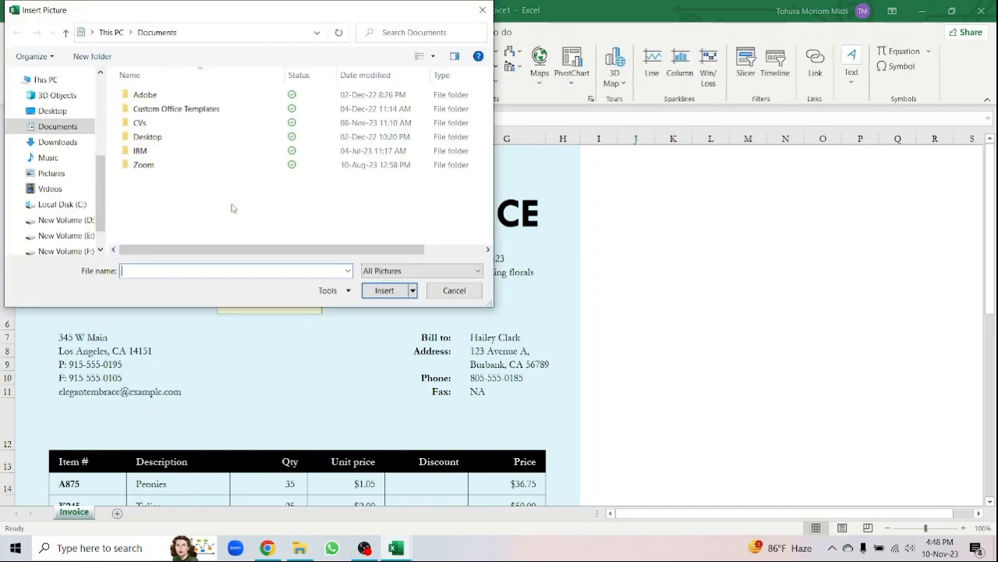
left_click(67, 251)
double_click(334, 233)
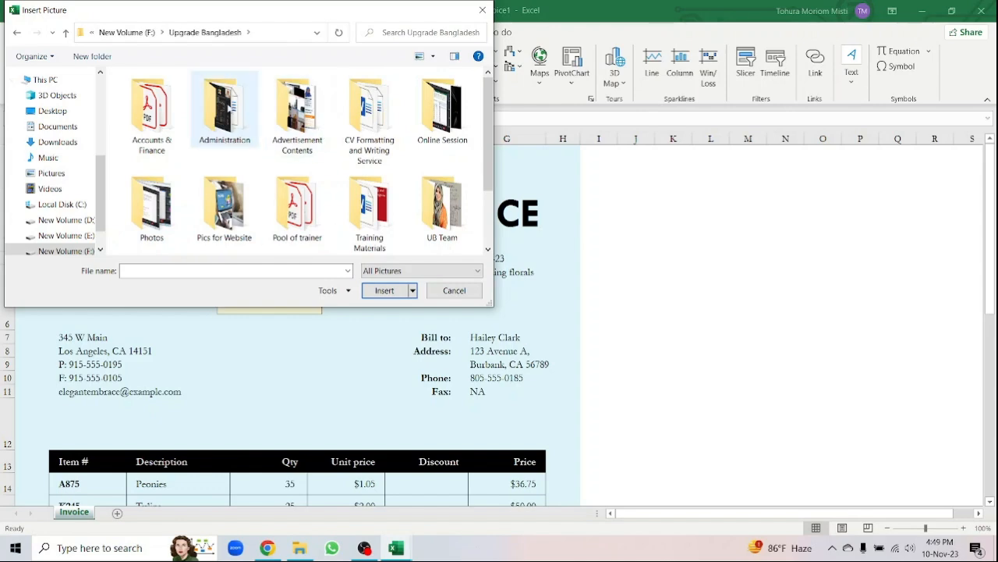
double_click(225, 109)
double_click(222, 109)
left_click(441, 131)
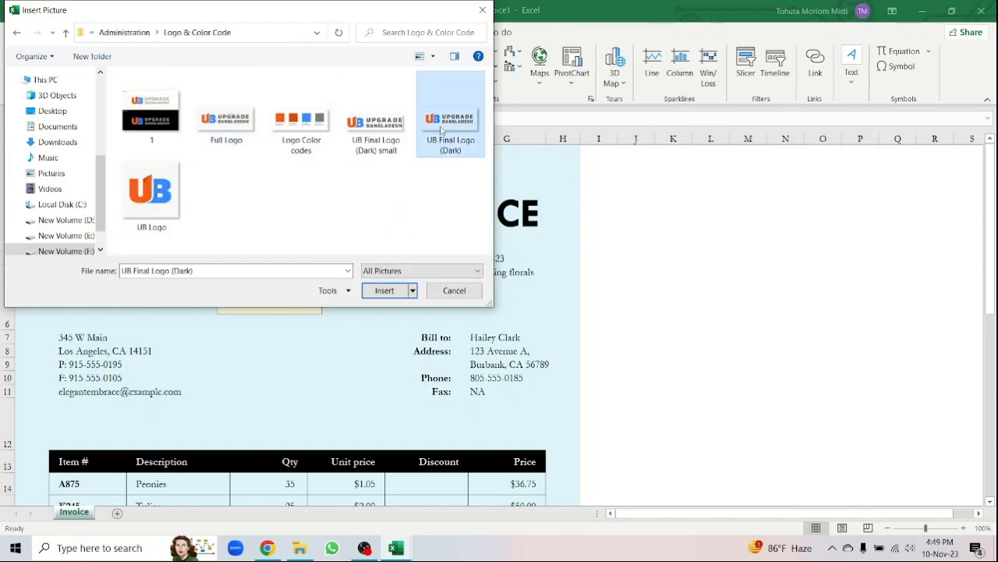
left_click(384, 290)
- Resize the logo to about 2.22" by 5.46" and place it at the invoice's top-left
left_click_drag(152, 201, 397, 297)
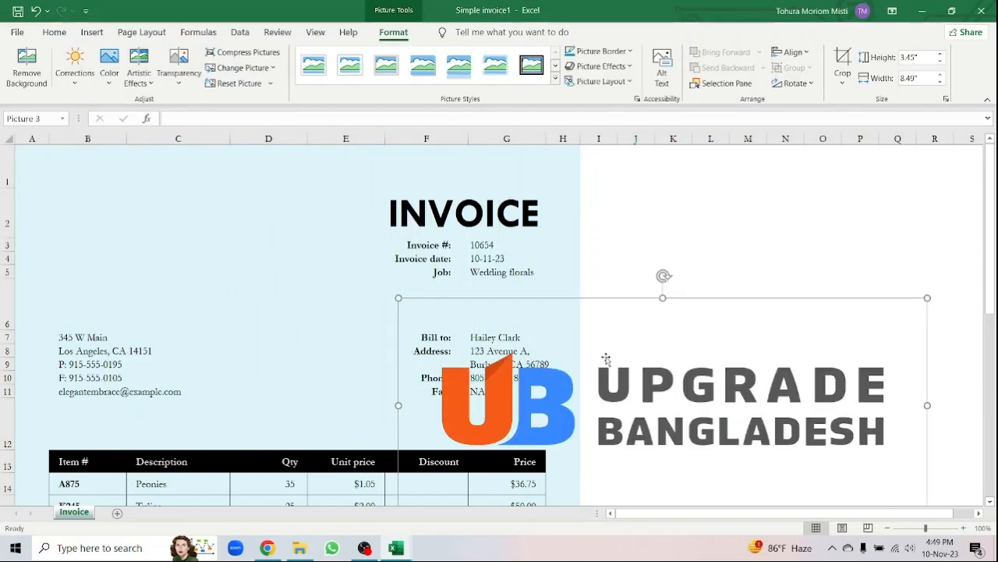
left_click_drag(590, 350, 167, 196)
left_click_drag(544, 361, 352, 284)
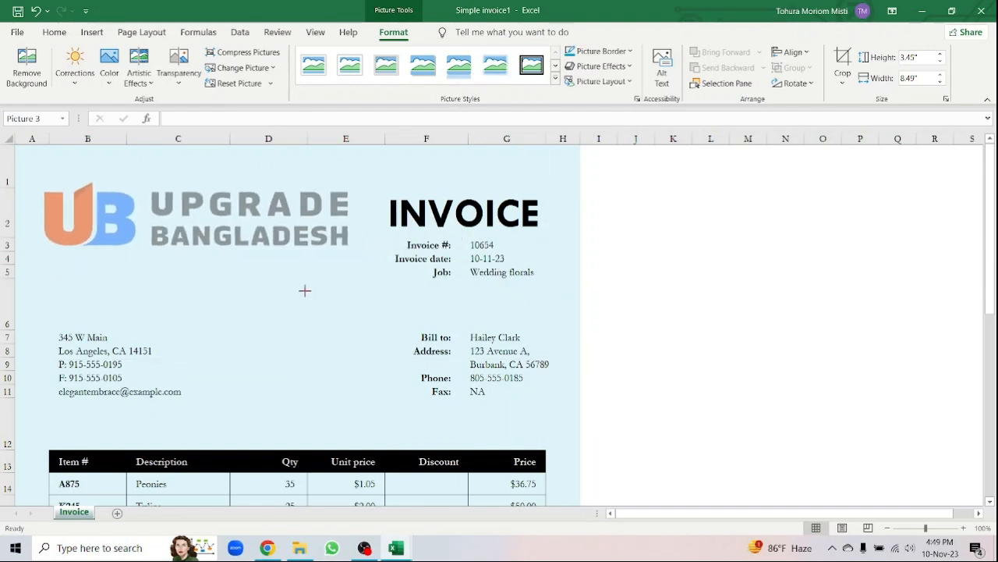
mouse_move(305, 236)
left_mouse_down()
mouse_move(303, 264)
mouse_move(304, 246)
left_mouse_up()
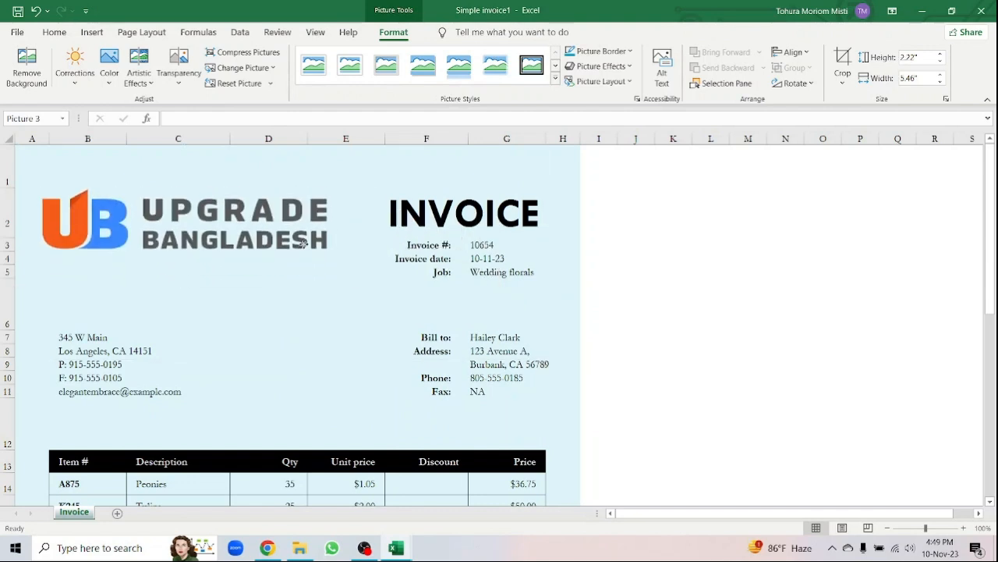
- Set the invoice number to 001 and relabel Job as Item with value Training
double_click(504, 245)
key("BackSpace")
key("BackSpace")
key("BackSpace")
key("BackSpace")
key("BackSpace")
type("001")
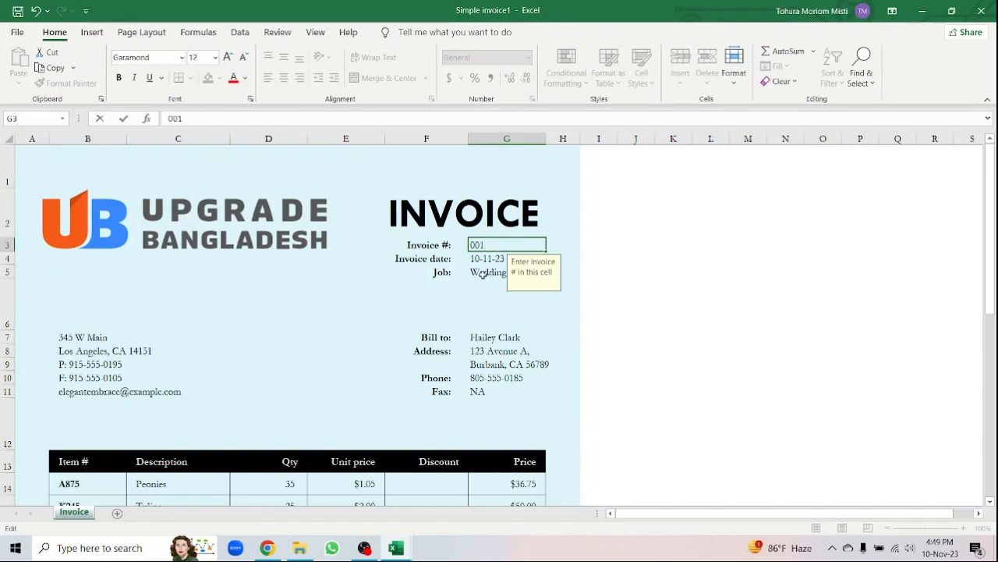
left_click(482, 273)
type("Training")
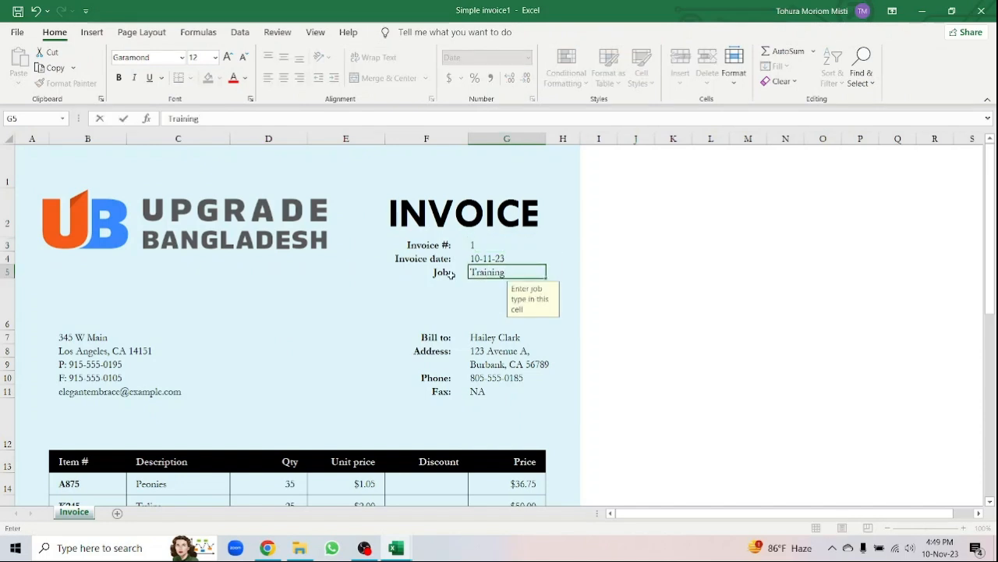
key("Left")
key("BackSpace")
key("BackSpace")
key("BackSpace")
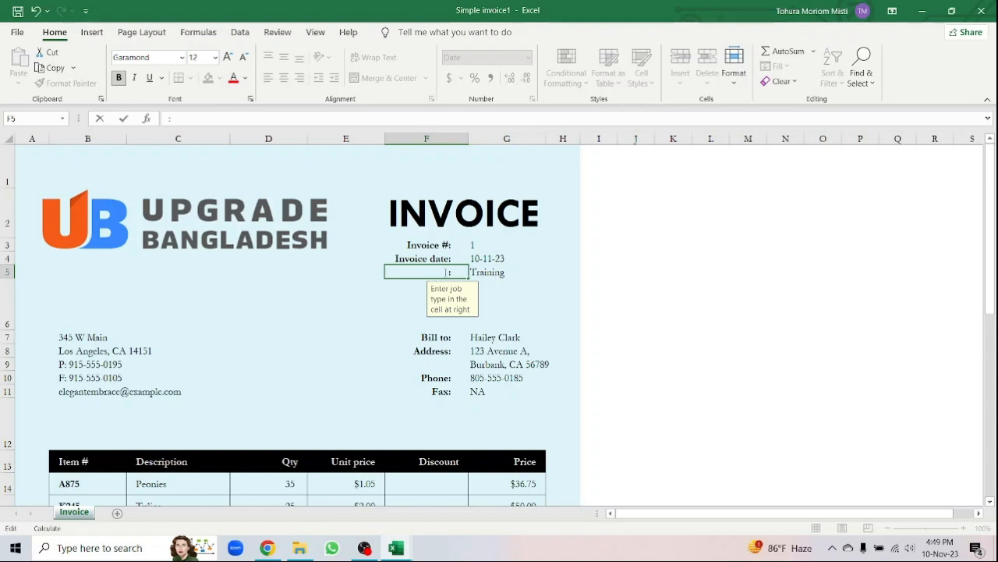
- Fill in the client's name, Dhaka and Bangladesh address lines, and the client's phone number
left_click(489, 336)
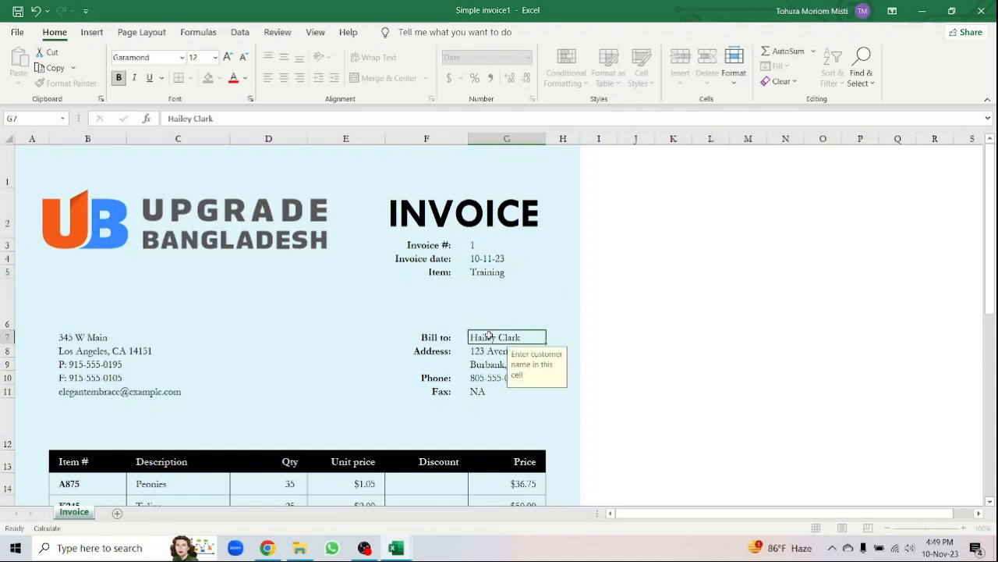
type("Mr. Zayed")
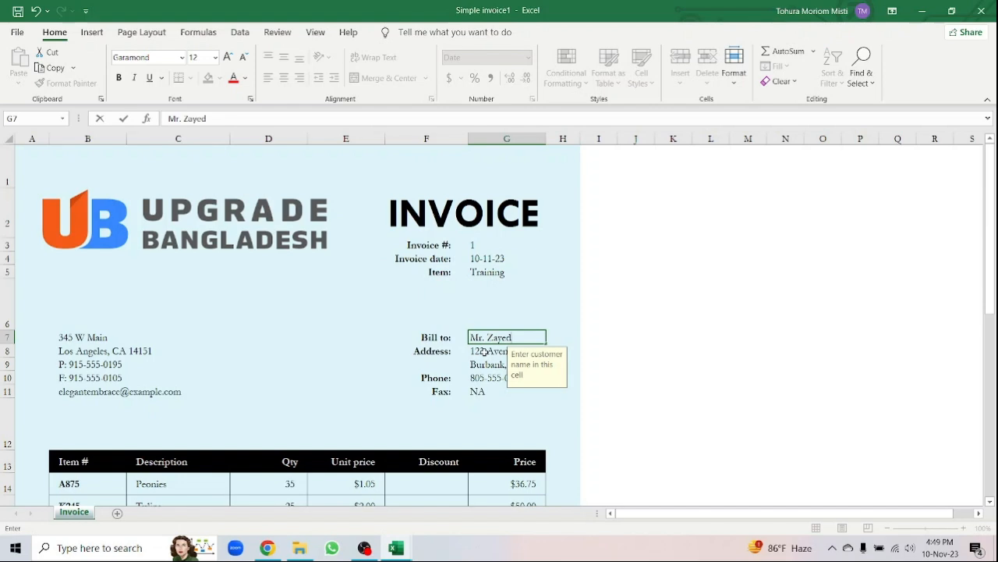
left_click(484, 352)
type("Dhaka")
left_click(482, 363)
type("Bangladesh")
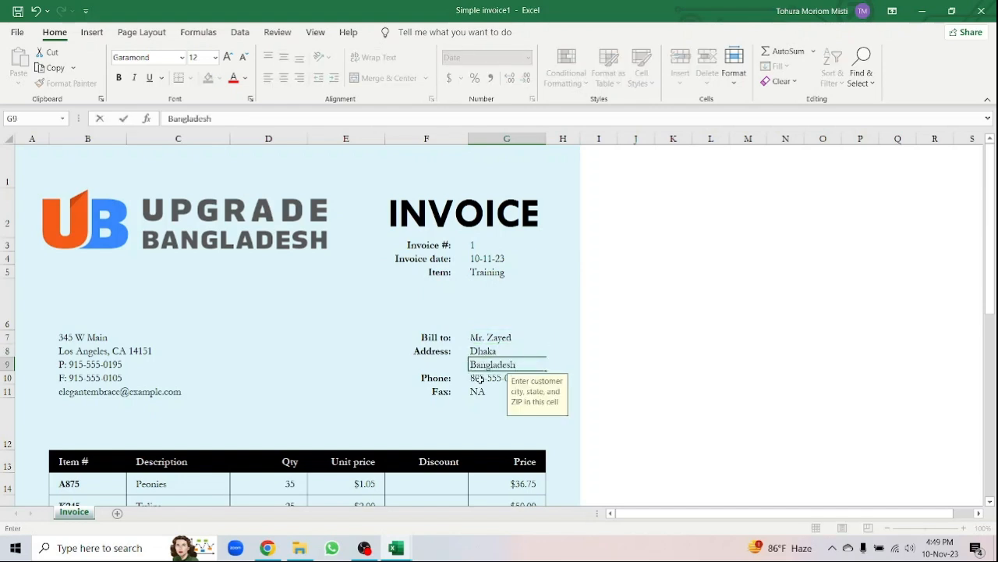
left_click(480, 379)
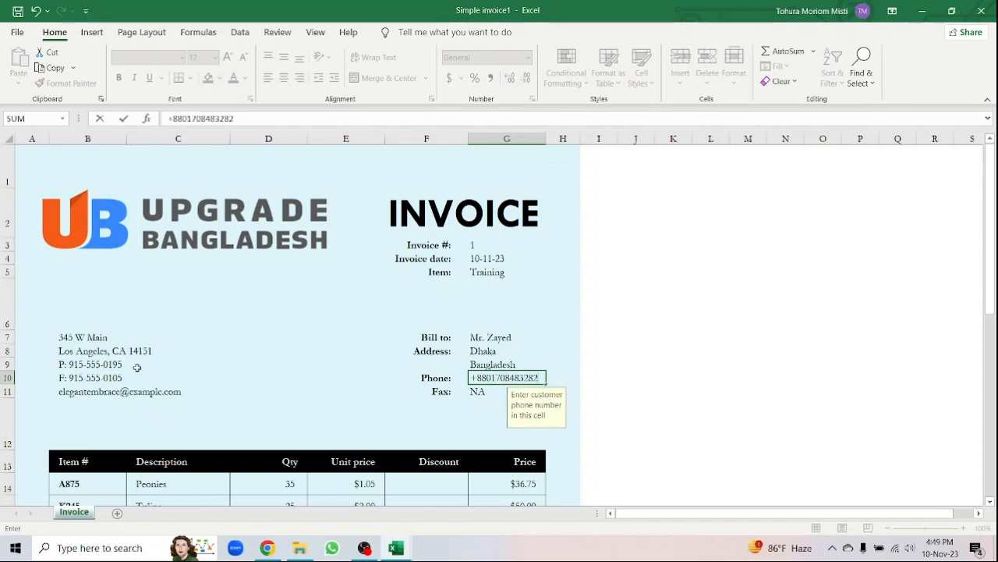
left_click(94, 338)
- Set the company address to Uttara, Dhaka and enter the company's +88 phone number
type("Uttara")
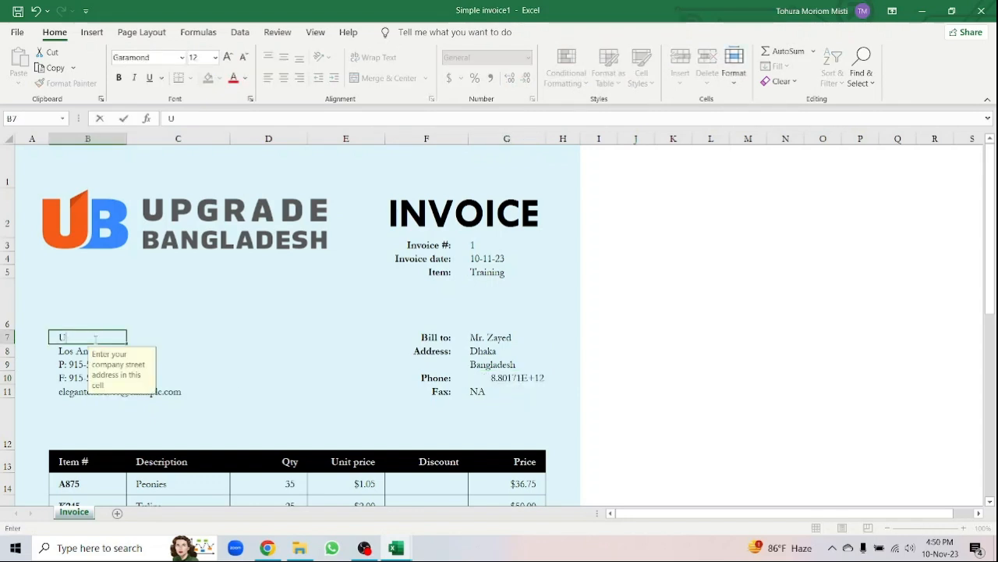
key("Return")
type("Dhaka")
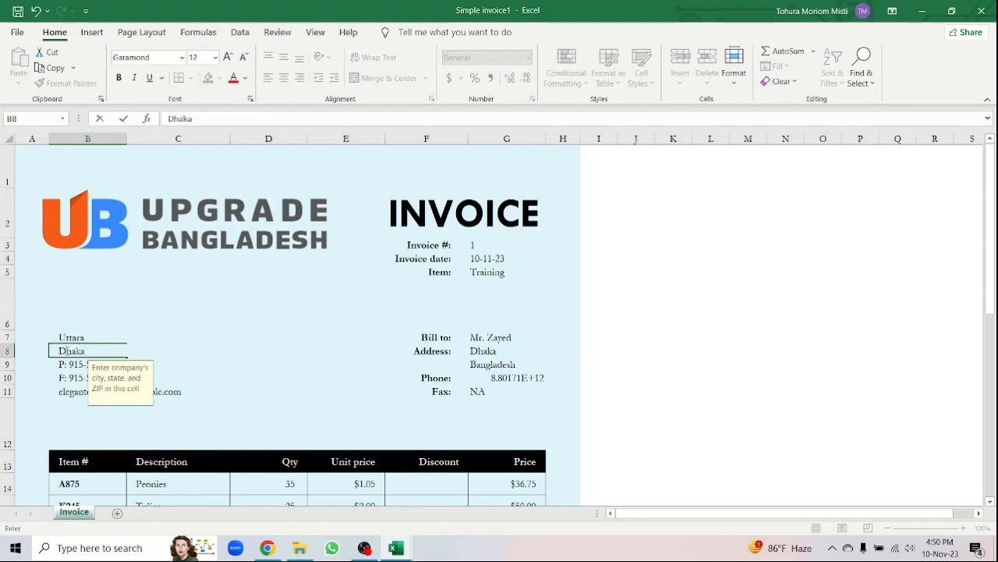
key("Return")
double_click(123, 364)
key("BackSpace")
key("BackSpace")
key("BackSpace")
key("BackSpace")
key("BackSpace")
key("BackSpace")
key("BackSpace")
key("BackSpace")
key("BackSpace")
key("BackSpace")
key("BackSpace")
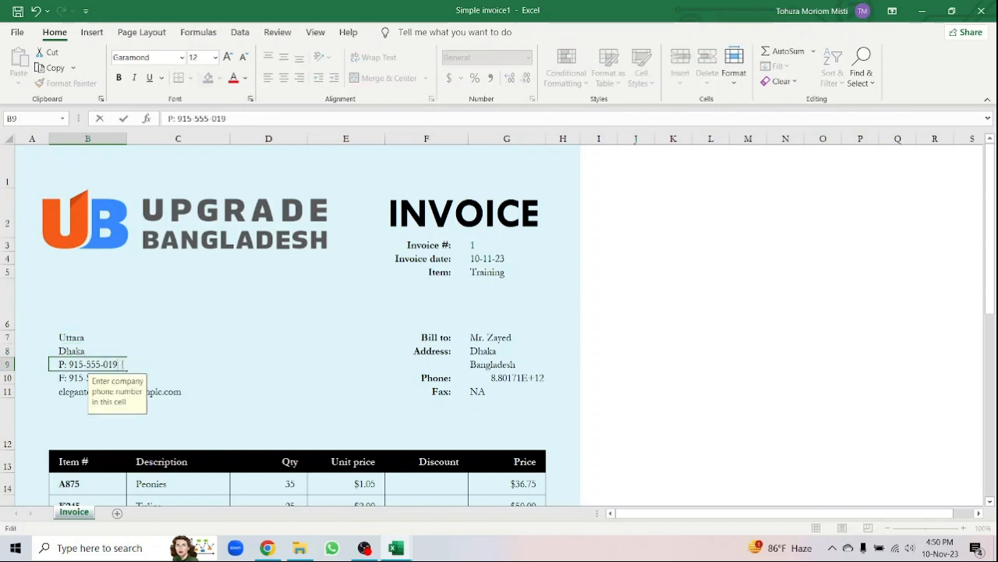
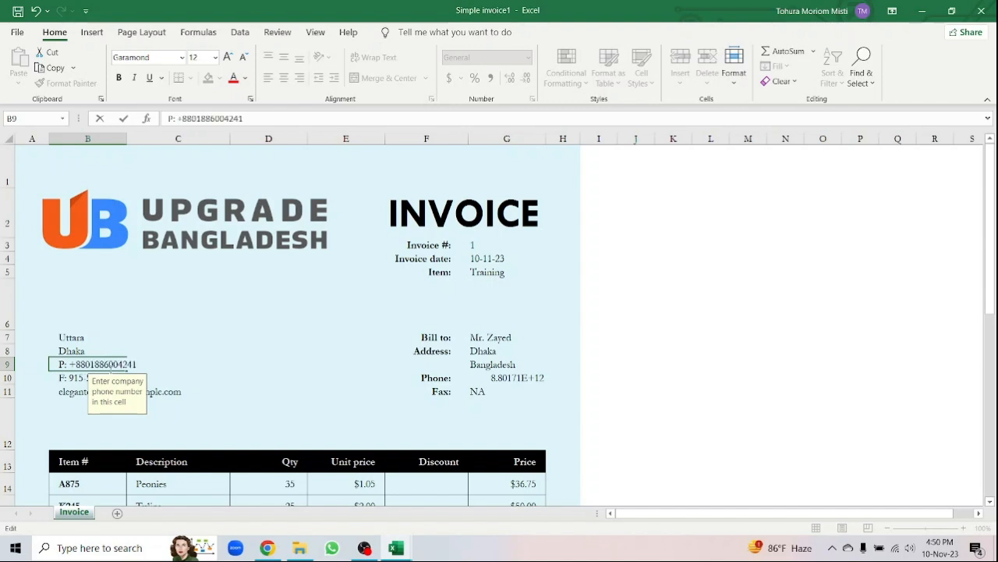
key("Return")
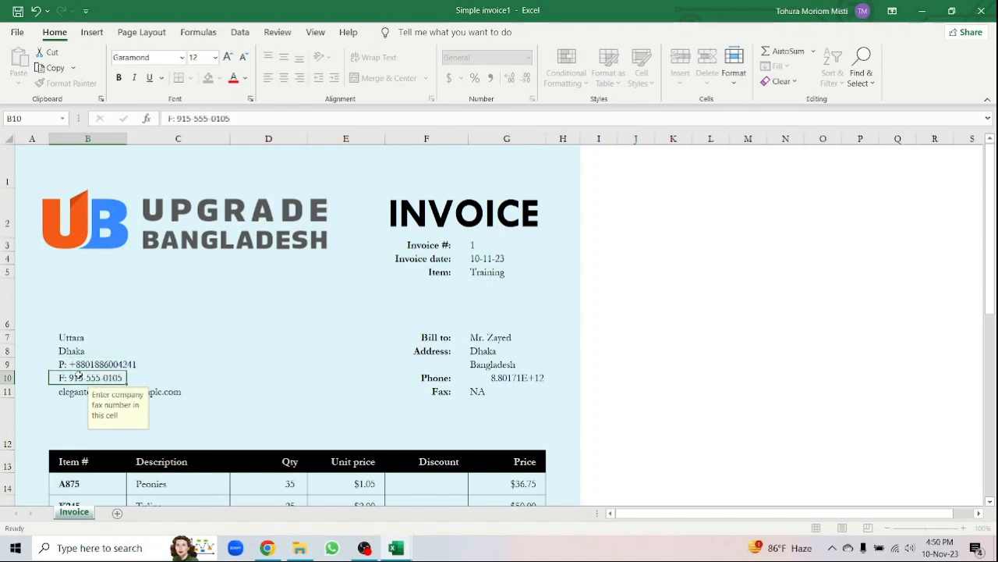
- Set the fax line to N/A and enter the company's e-mail address
double_click(121, 377)
key("BackSpace")
key("BackSpace")
key("BackSpace")
key("BackSpace")
key("BackSpace")
key("BackSpace")
key("BackSpace")
key("BackSpace")
key("BackSpace")
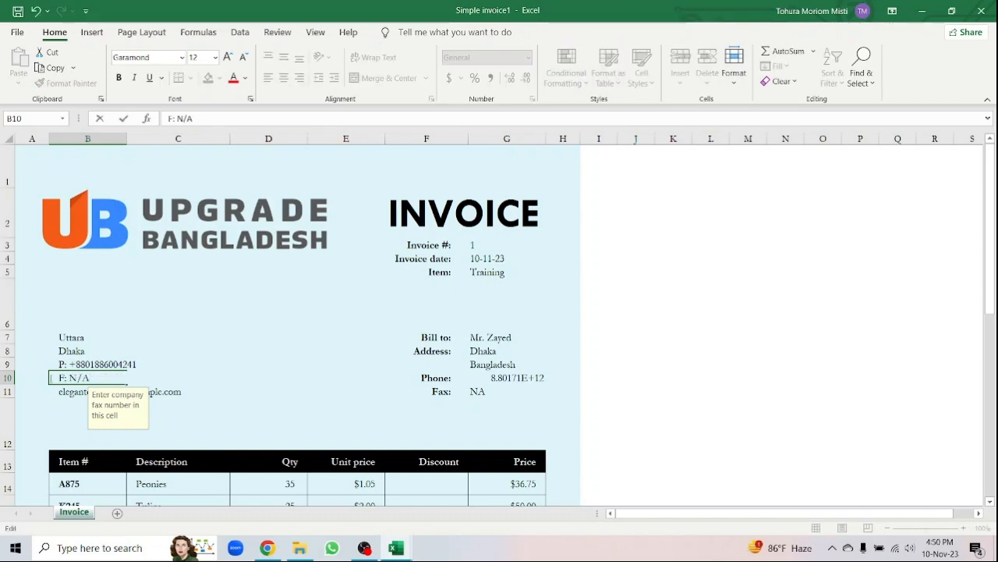
type("N/A")
key("Return")
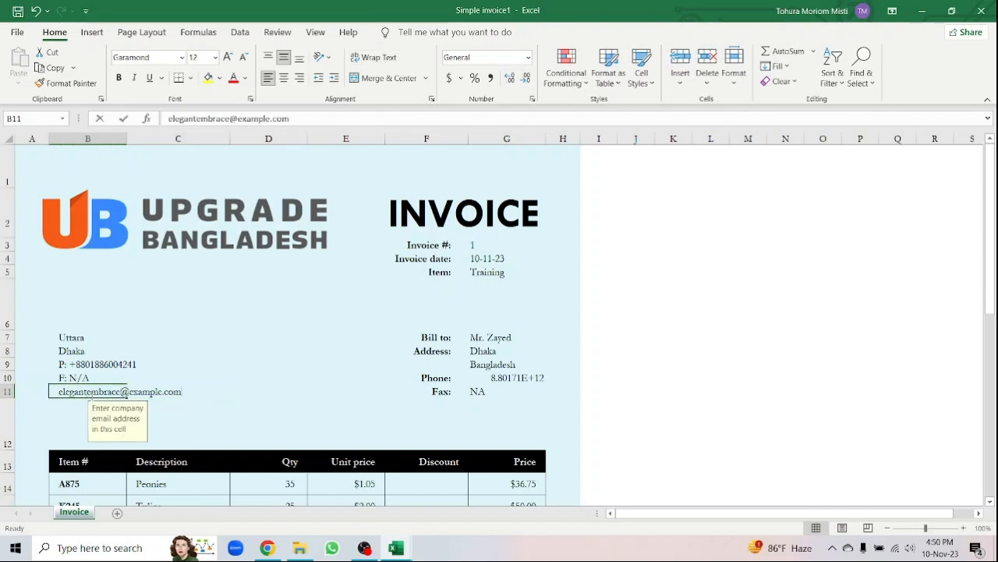
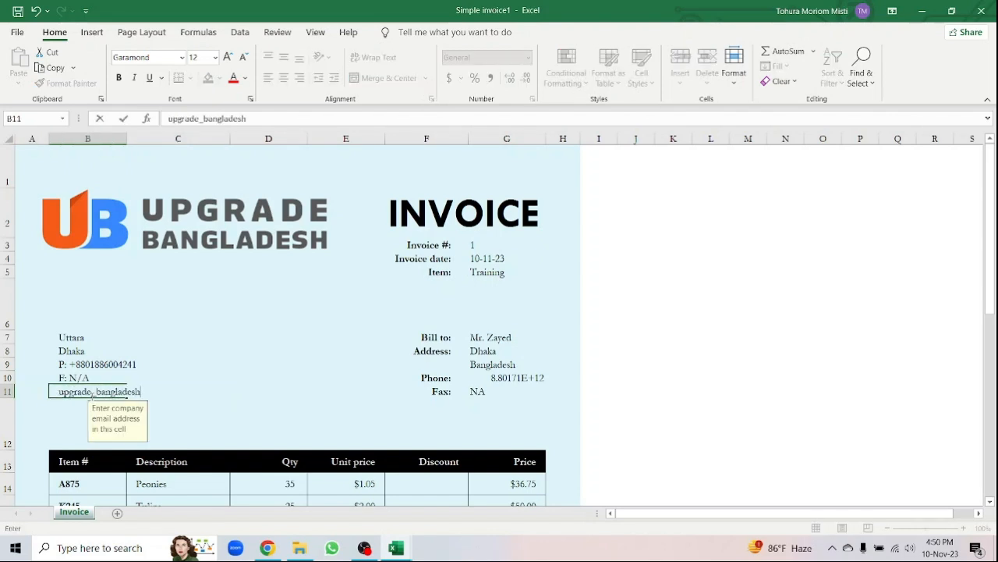
key("Tab")
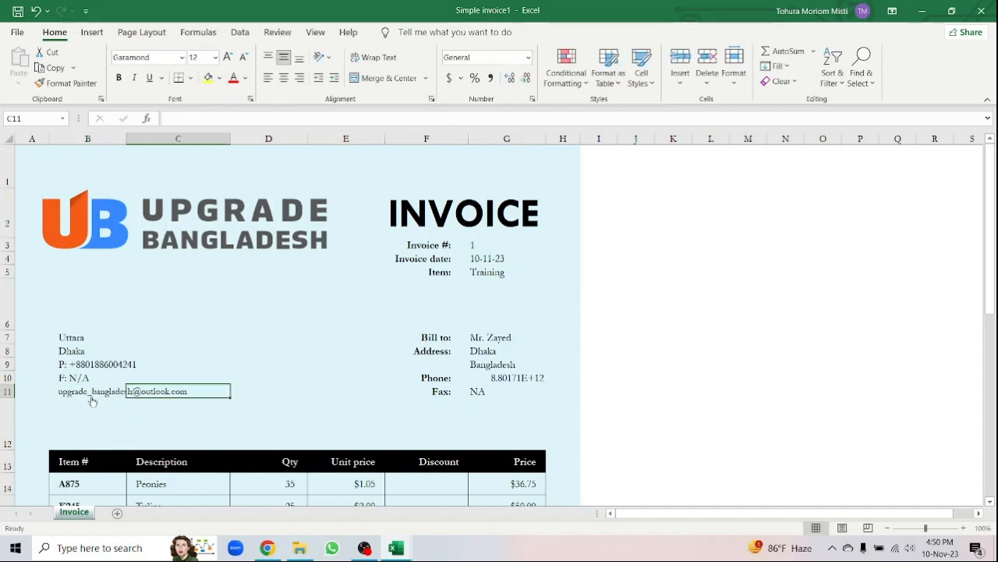
- Clear the contents of the Tulips and Buttercup item rows
scroll(268, 350, "down", 3)
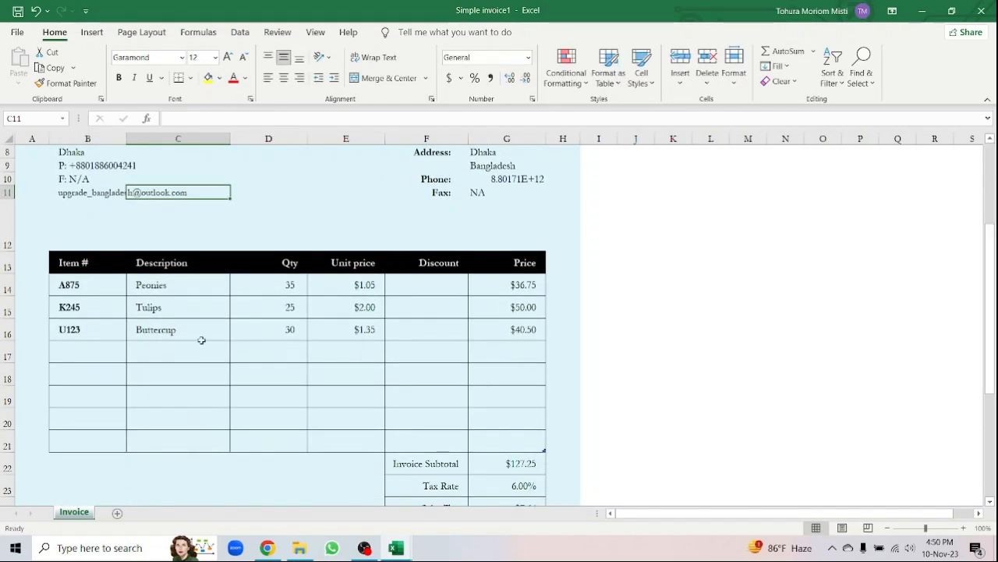
left_click_drag(101, 308, 479, 328)
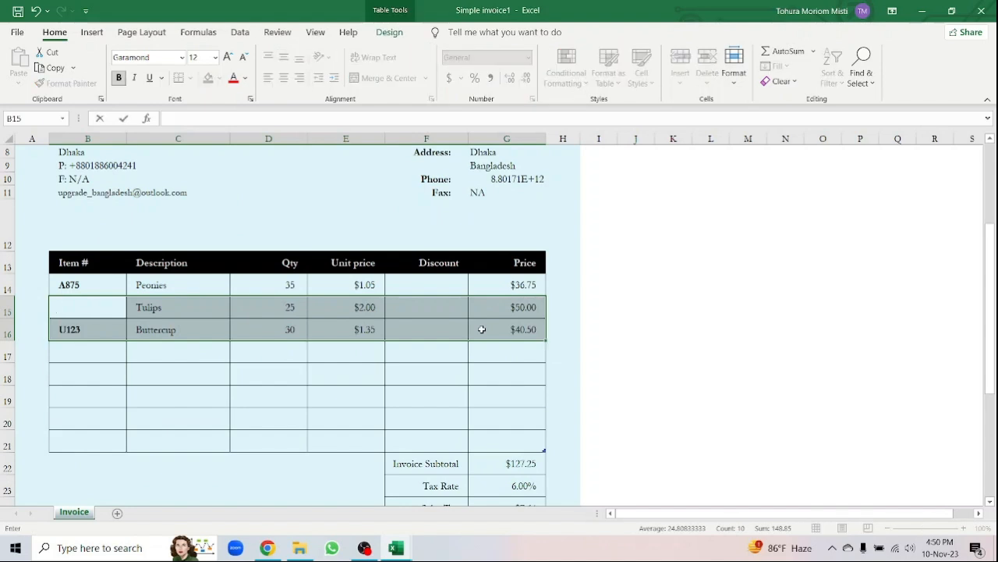
right_click(213, 314)
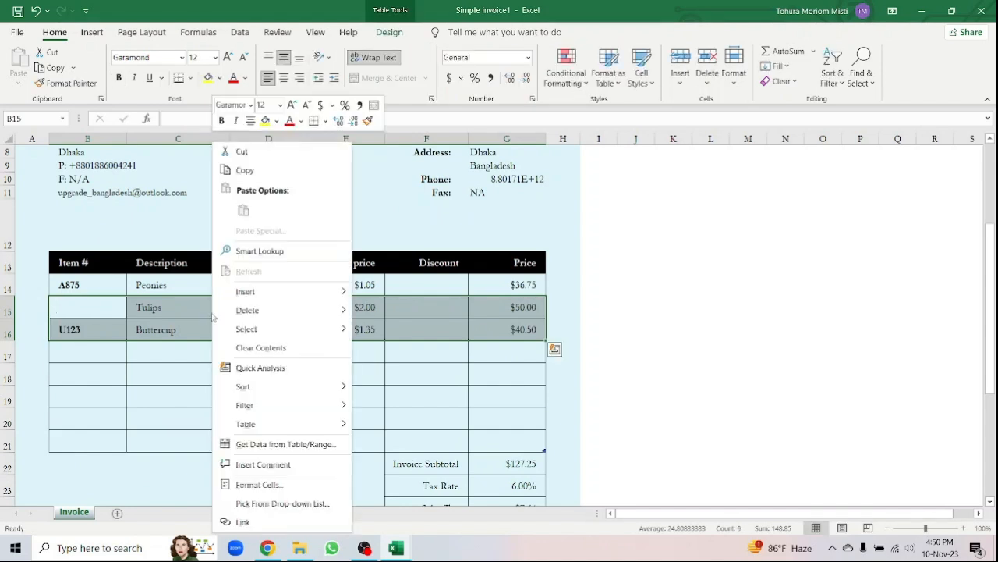
left_click(259, 348)
- Make the first item number 34 with description 'Orientation on invoice generation'
double_click(103, 289)
type("++")
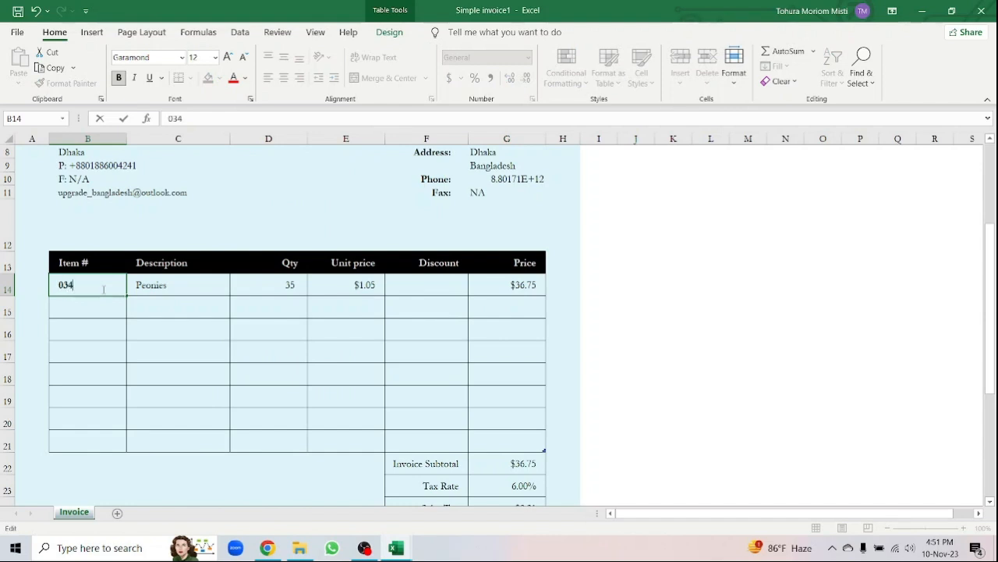
left_click(187, 284)
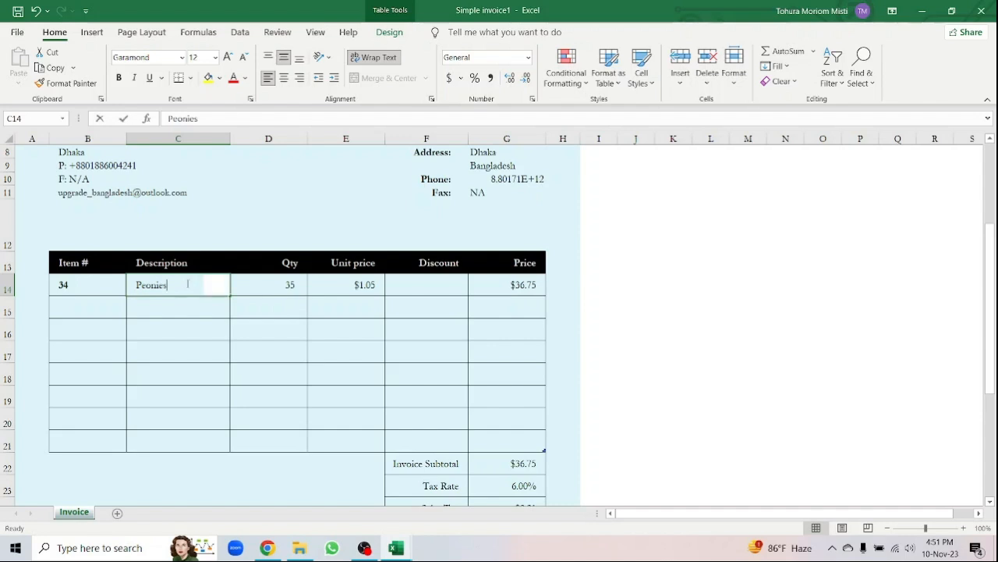
type("Orientation on invoice generation")
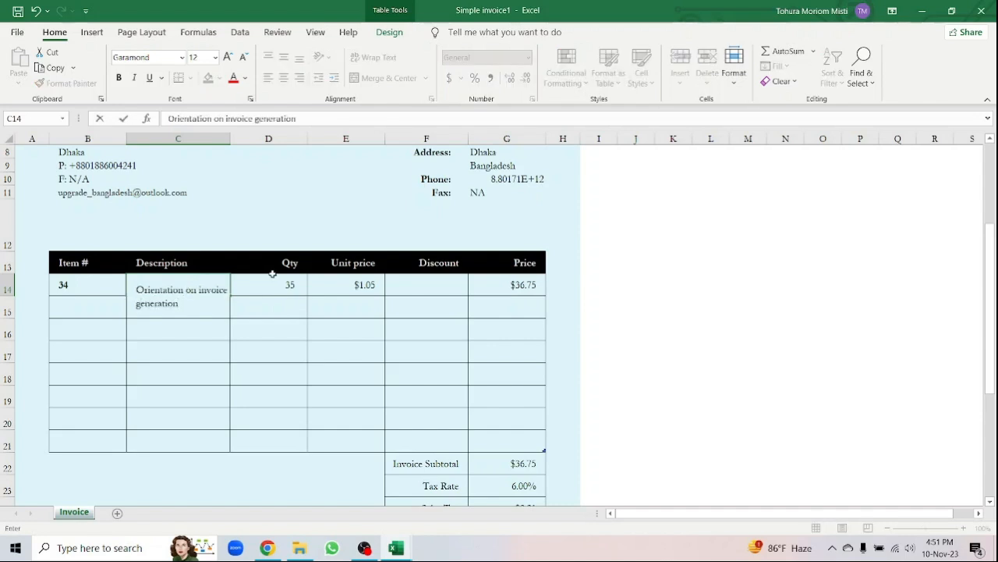
left_click(283, 283)
- Enter quantity 1 and a unit price of 300 formatted as BDT accounting
type("1")
key("Tab")
left_click(461, 78)
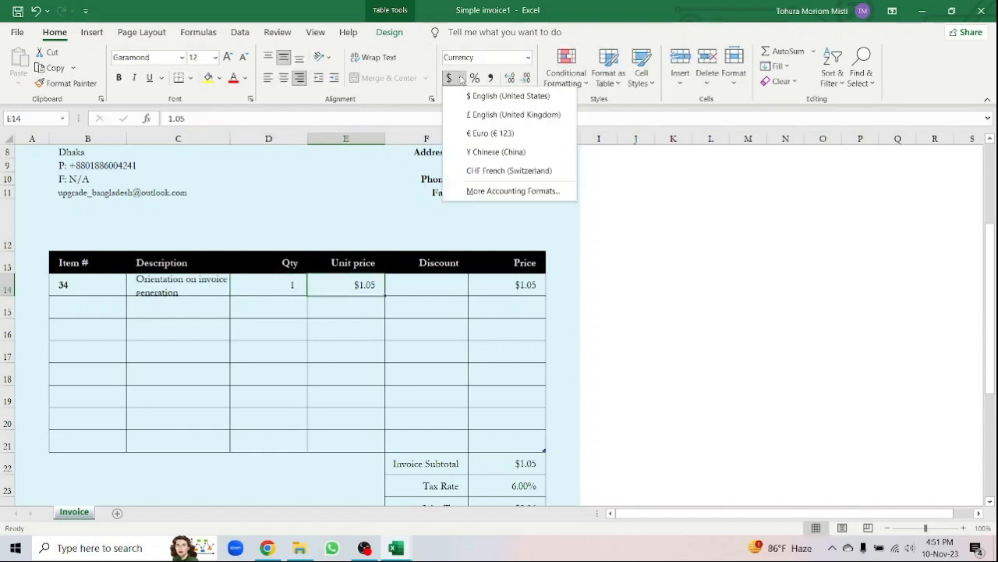
left_click(479, 189)
left_click(825, 208)
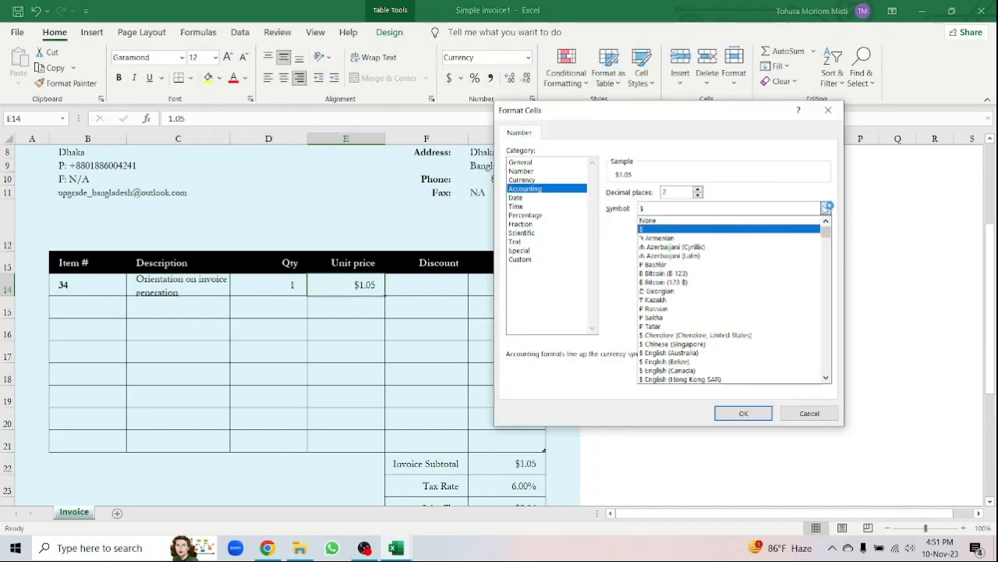
left_click_drag(827, 228, 828, 311)
left_click(711, 356)
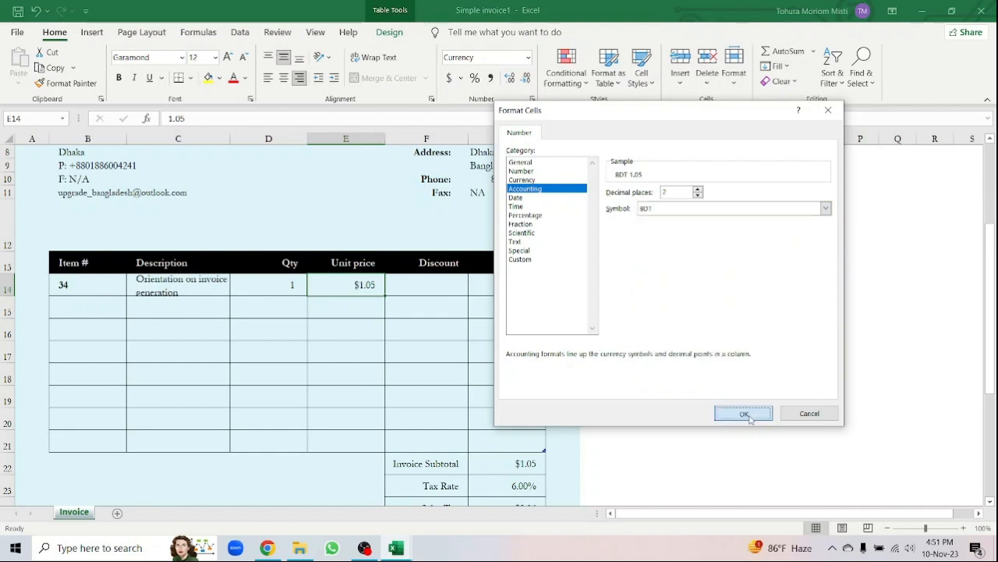
left_click(744, 412)
double_click(374, 285)
key("BackSpace")
key("BackSpace")
key("BackSpace")
key("BackSpace")
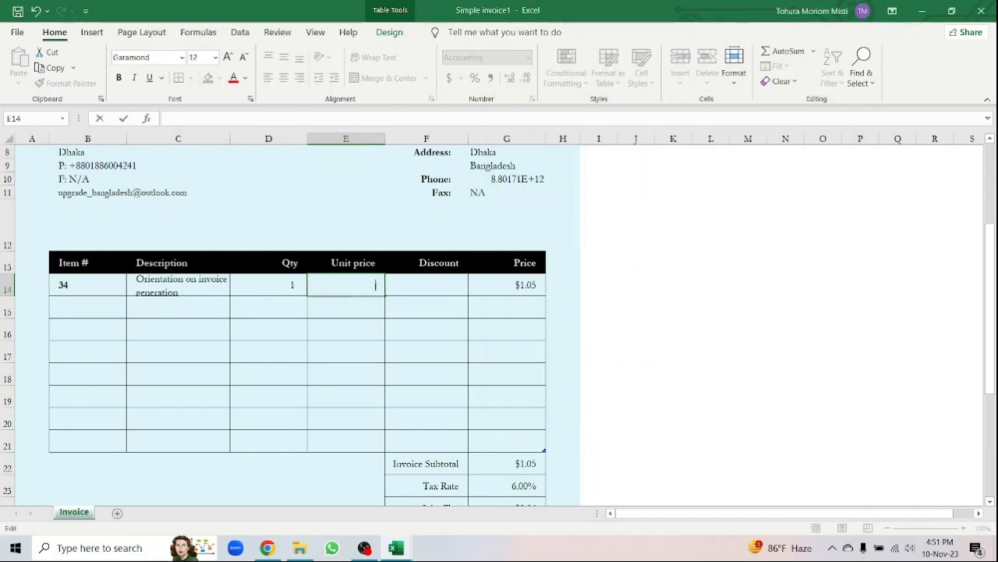
type("300")
left_click(430, 286)
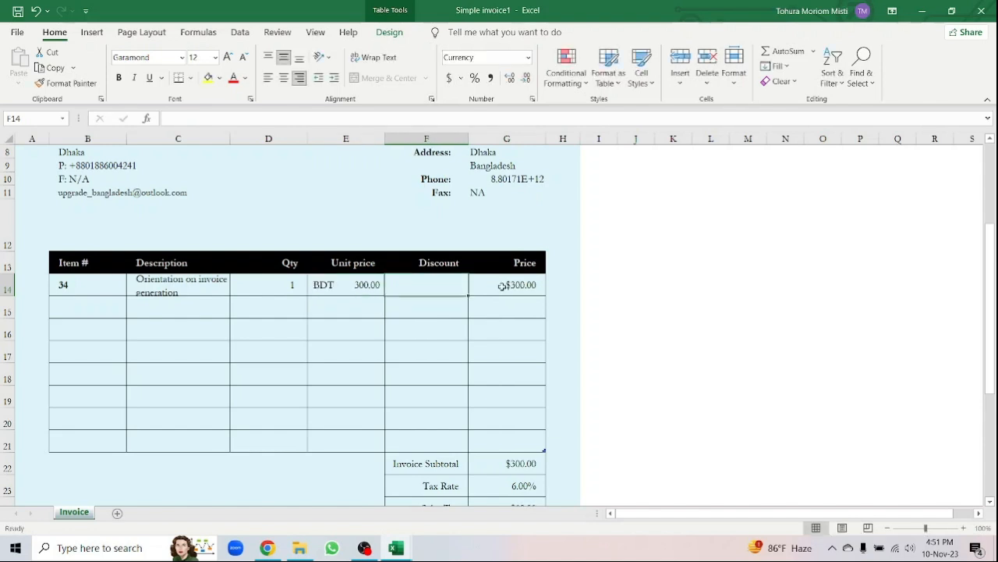
- Format the Price cell G14 in BDT accounting format
left_click(503, 287)
left_click(461, 78)
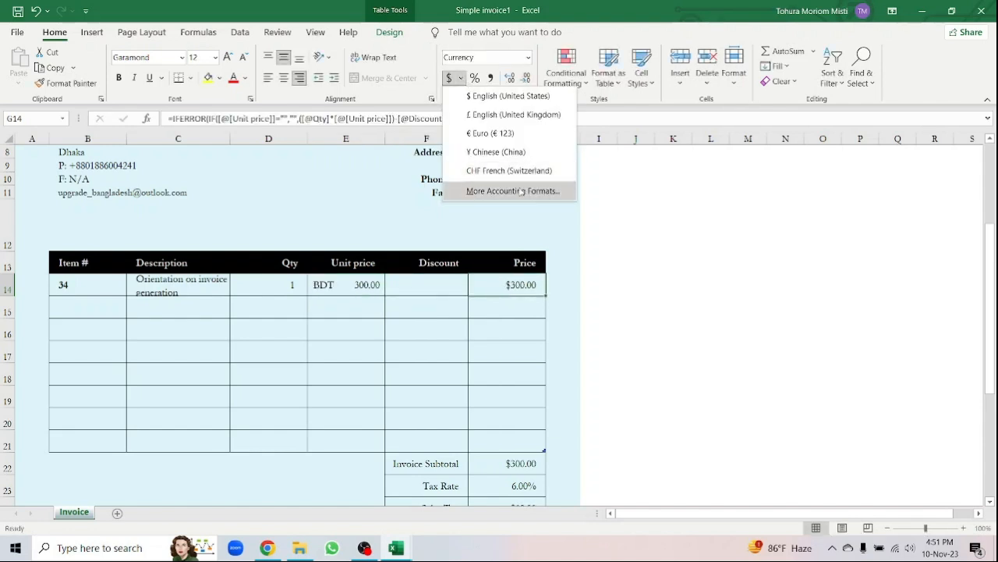
left_click(483, 190)
left_click(826, 209)
left_click_drag(826, 235, 827, 311)
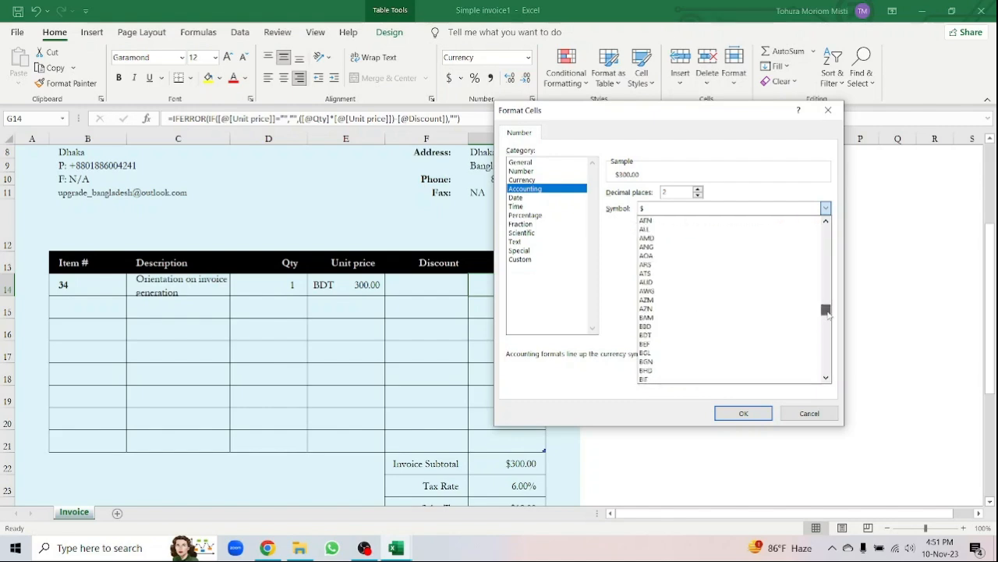
left_click(735, 336)
left_click(744, 413)
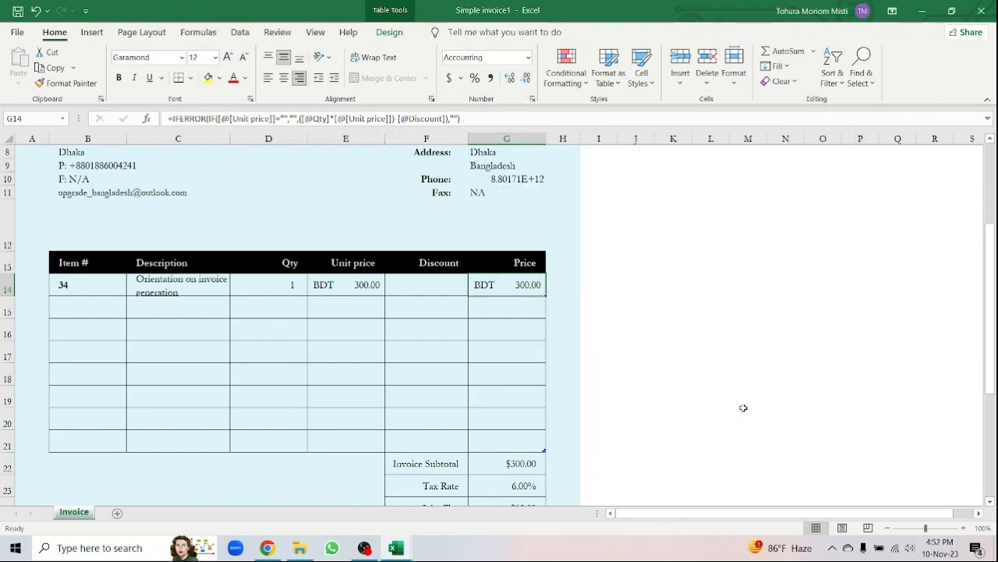
scroll(743, 408, "down", 2)
left_click(520, 312)
left_click(514, 333)
- Set the tax rate to 10%, leave the Sales Tax formula unchanged, and enter deposit 0
double_click(519, 334)
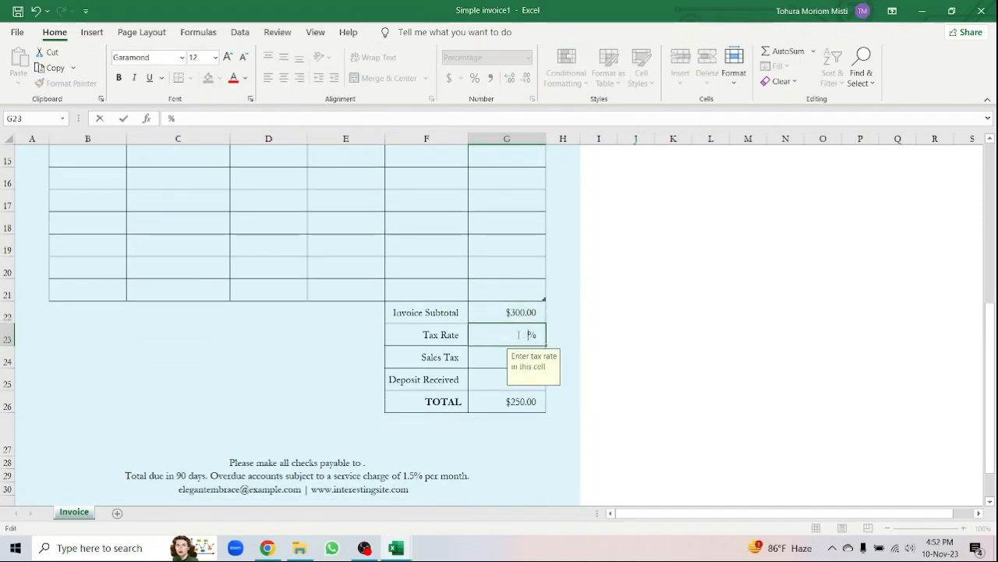
key("Return")
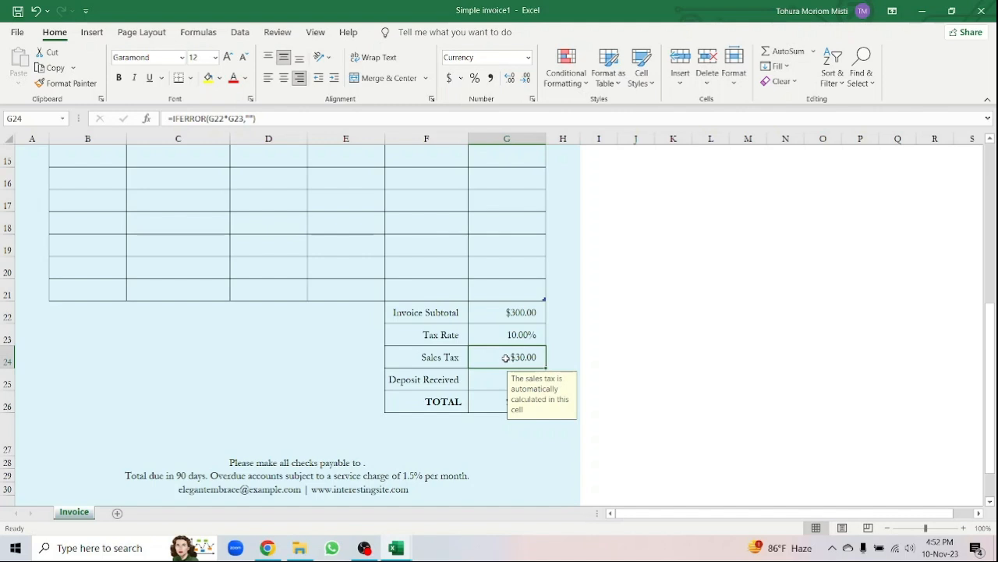
double_click(516, 356)
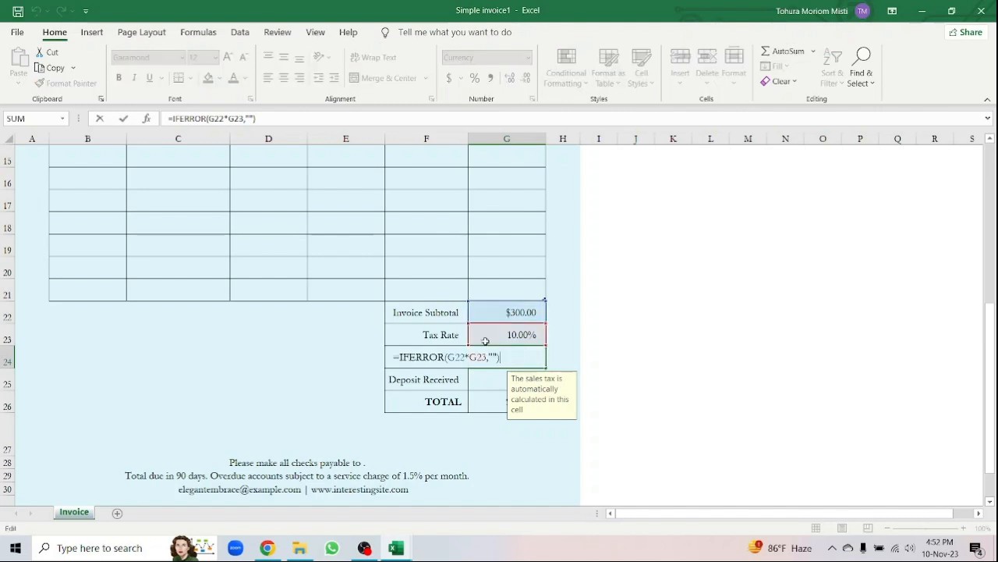
key("Escape")
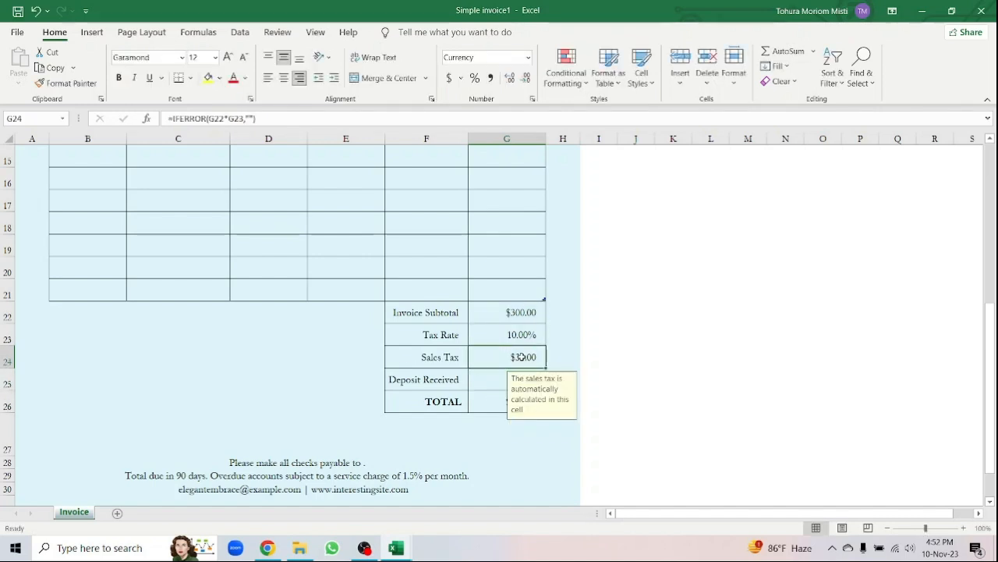
left_click(491, 377)
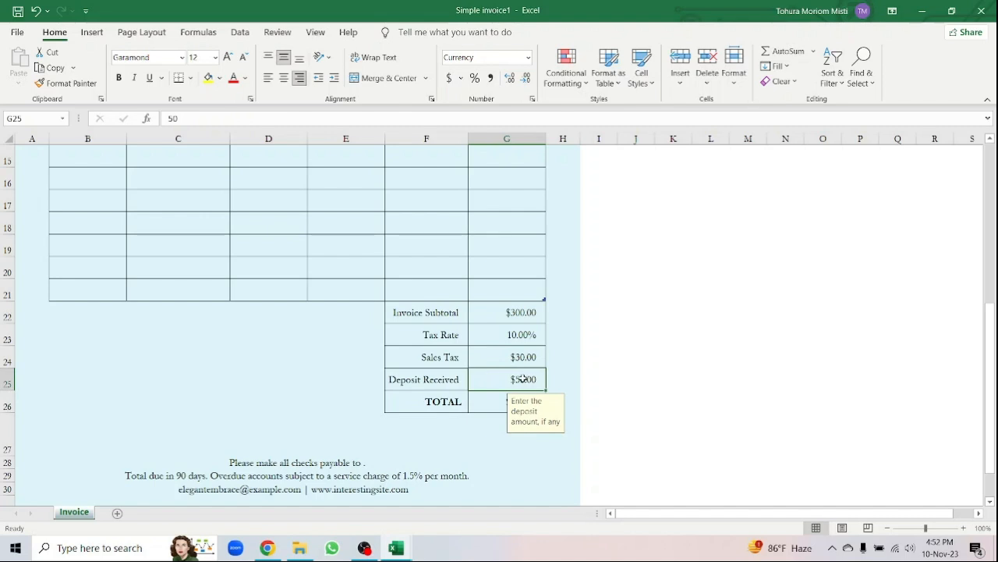
type("0")
left_click(487, 402)
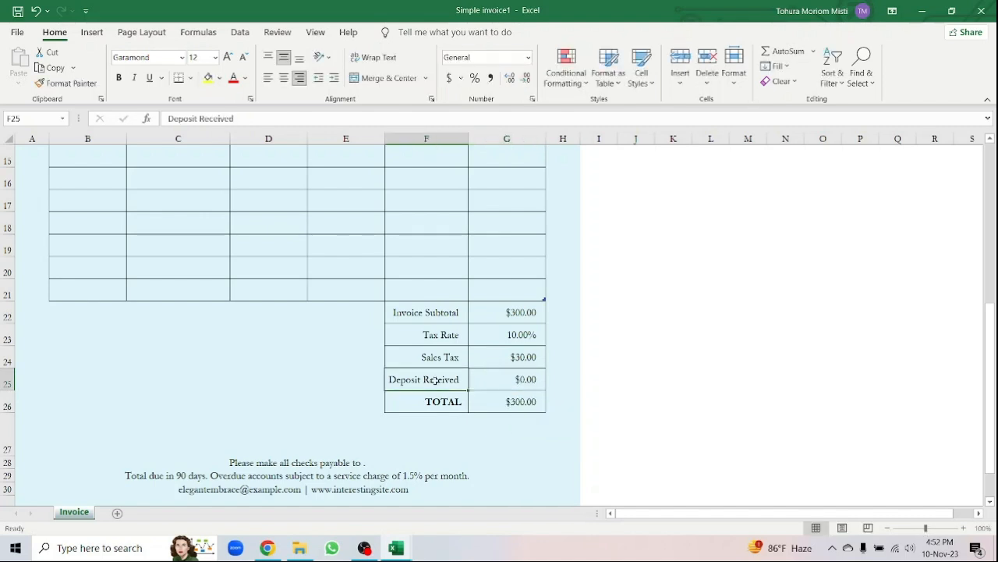
- Format the Invoice Subtotal cell G22 as BDT accounting
left_click(528, 315)
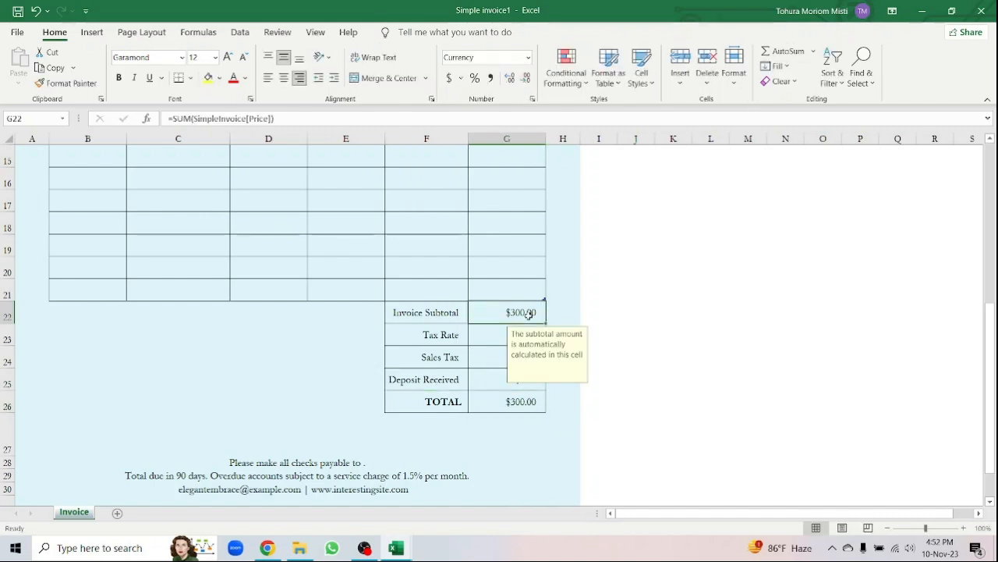
left_click(461, 78)
left_click(508, 192)
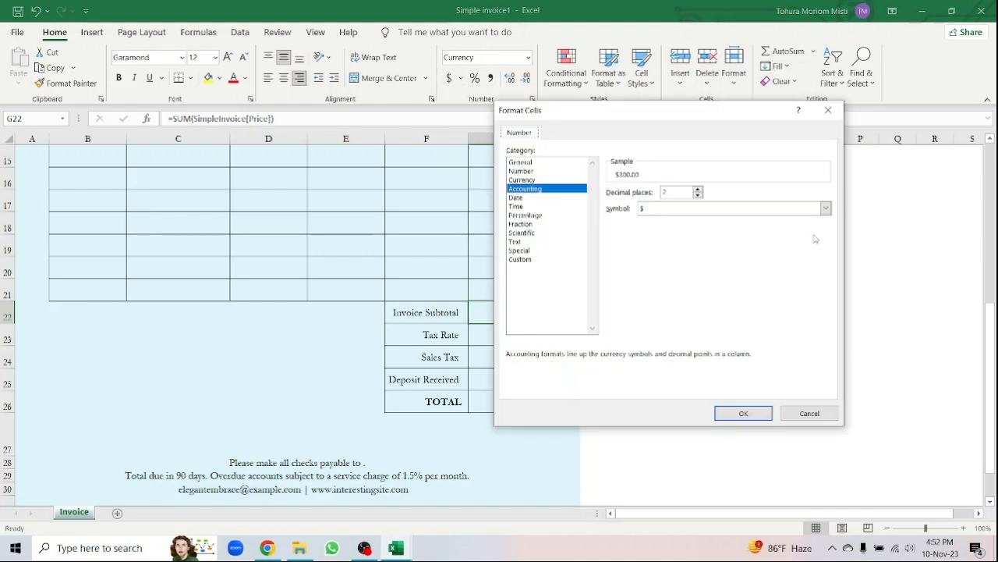
left_click(827, 212)
left_click_drag(827, 232, 833, 308)
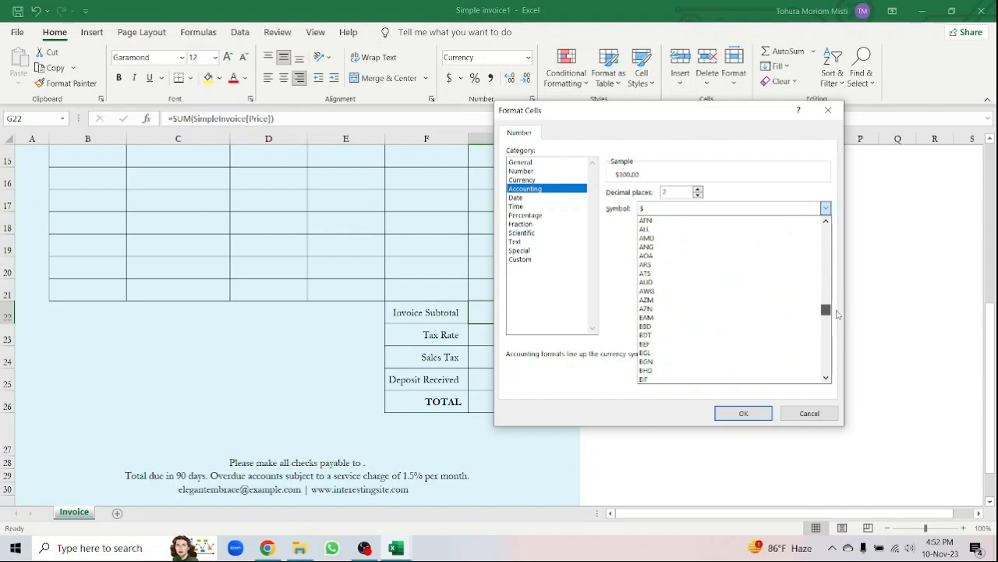
left_click(739, 337)
left_click(741, 413)
- Format the Sales Tax amount as BDT accounting, showing BDT 30.00
left_click(503, 375)
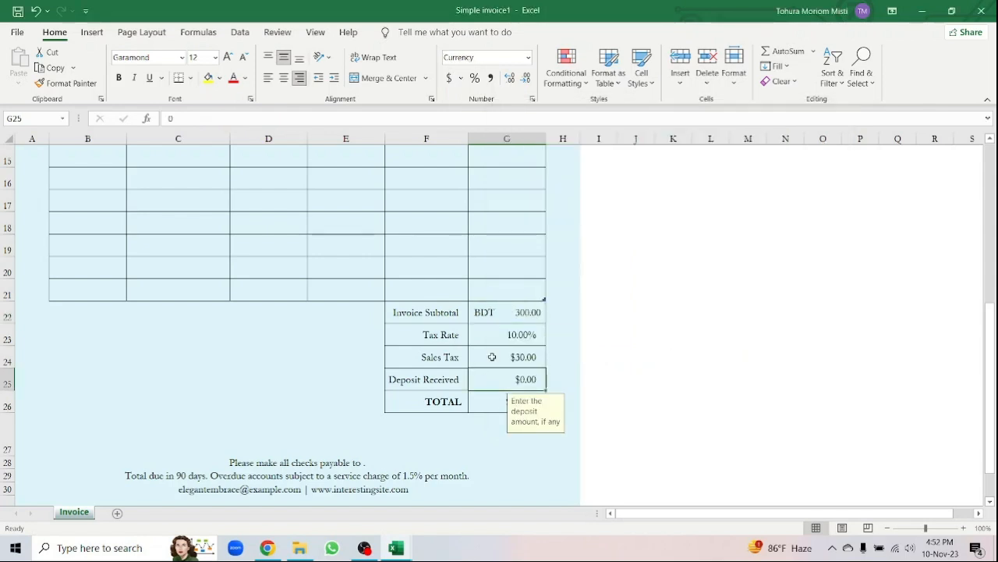
left_click(492, 357)
left_click(461, 78)
left_click(512, 189)
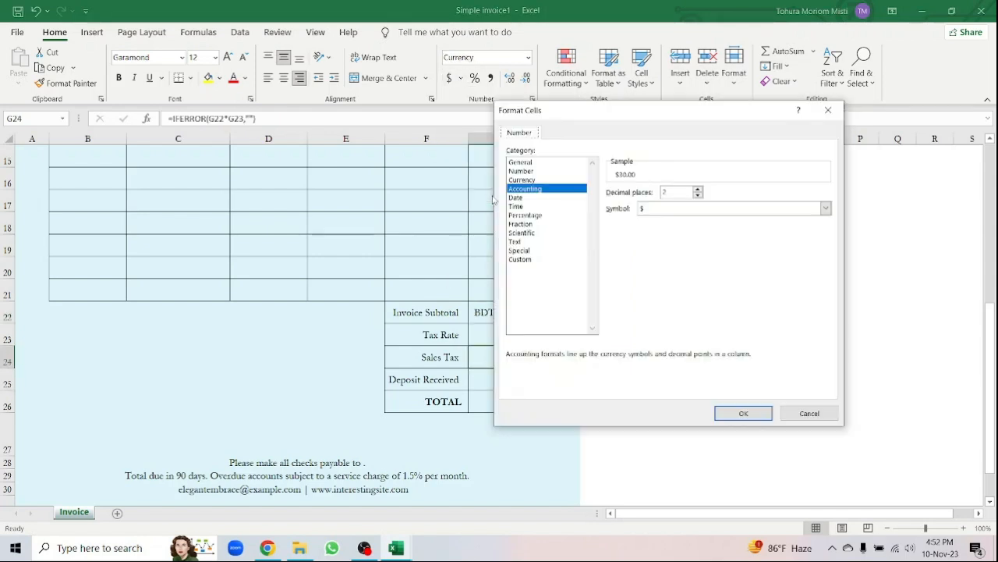
left_click(825, 208)
left_click_drag(826, 226, 831, 314)
left_click(761, 283)
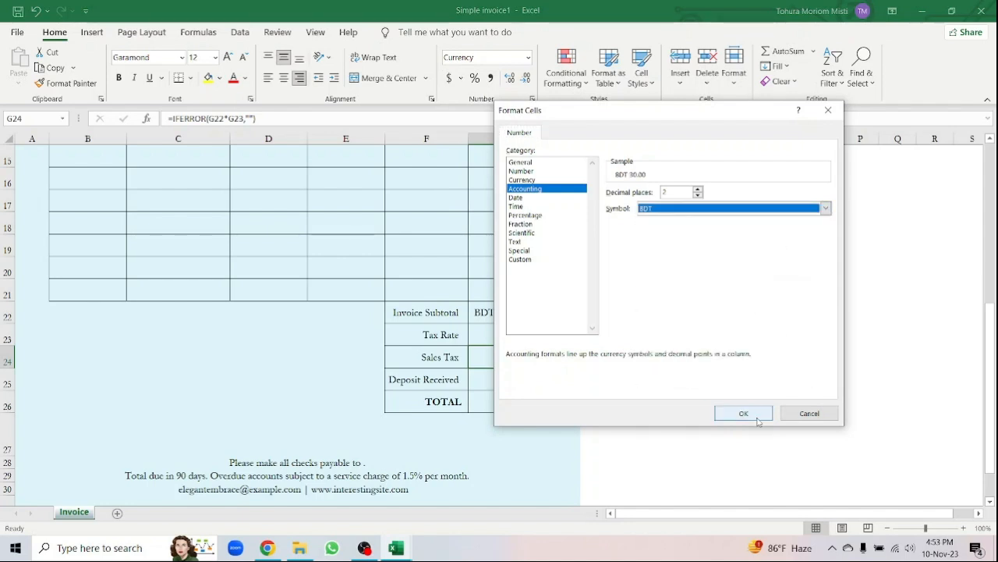
left_click(744, 413)
- Format the Deposit Received amount as BDT accounting
left_click(489, 386)
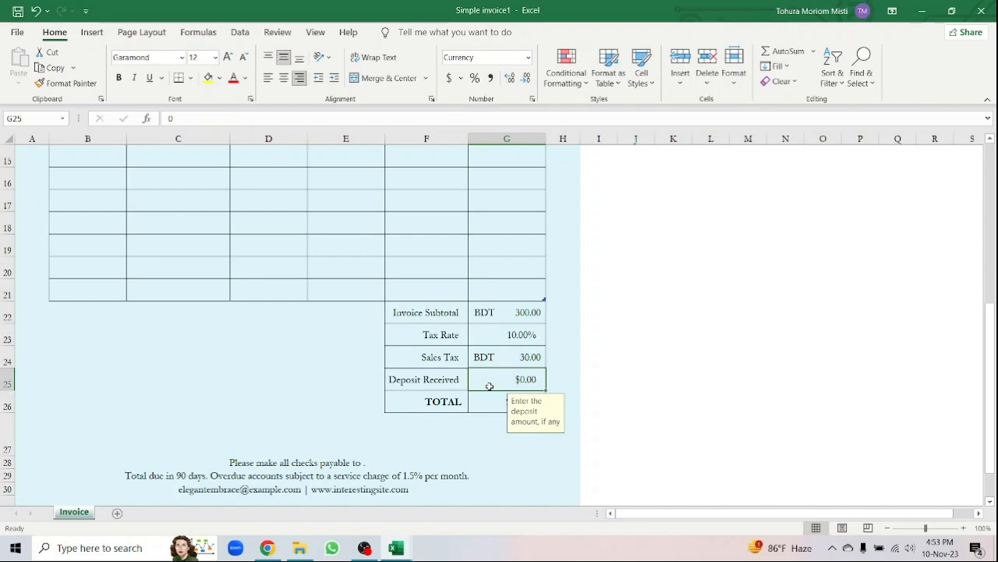
left_click(461, 78)
left_click(504, 193)
left_click(825, 209)
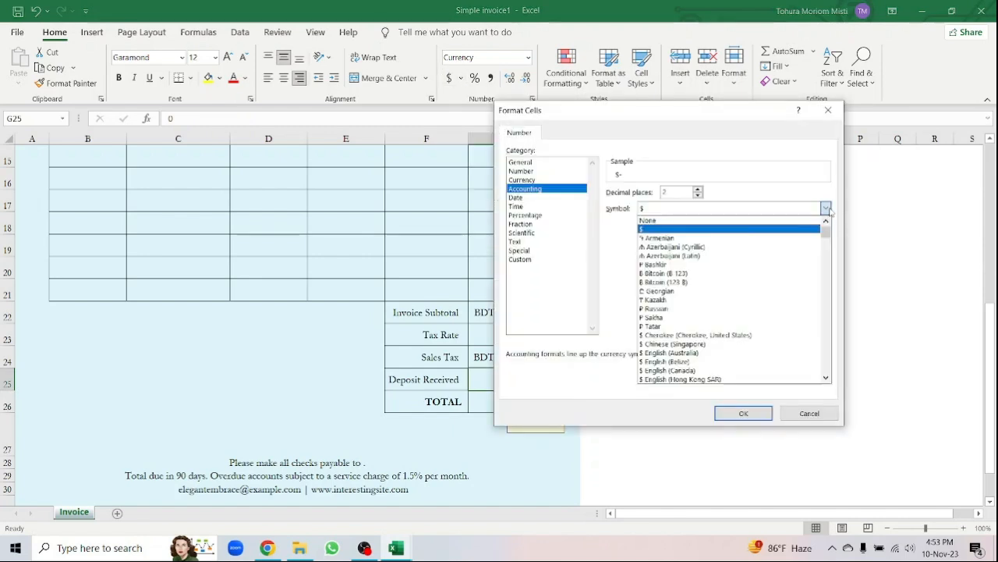
left_click_drag(826, 230, 826, 314)
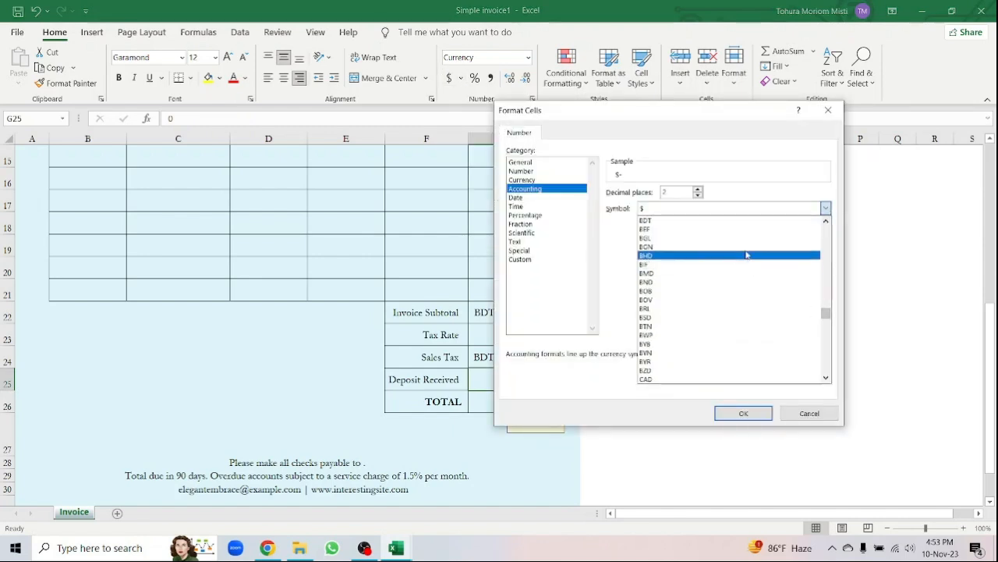
left_click(734, 221)
left_click(743, 413)
- Format the TOTAL cell G26 as BDT accounting, showing BDT 300.00
left_click(484, 400)
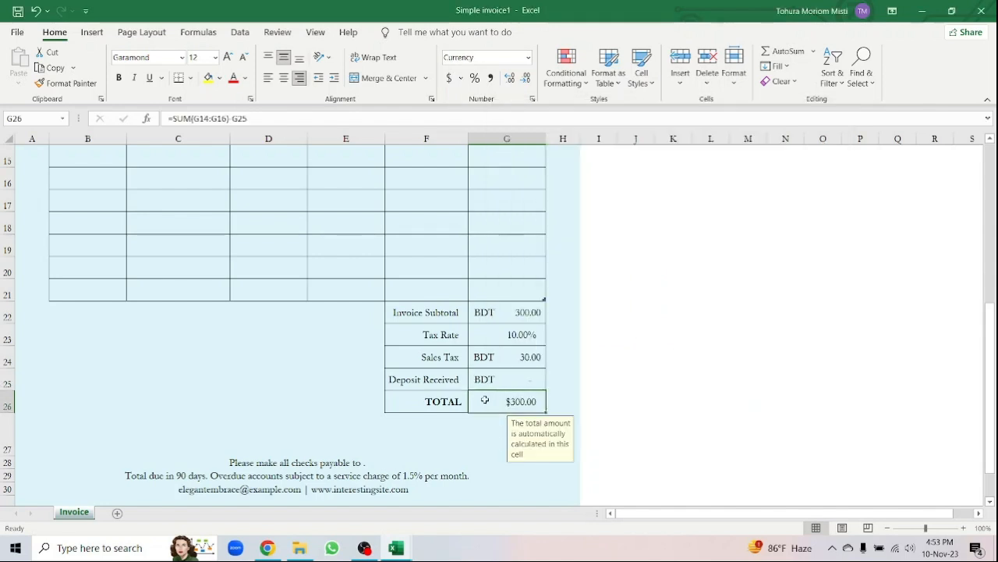
left_click(461, 78)
left_click(507, 190)
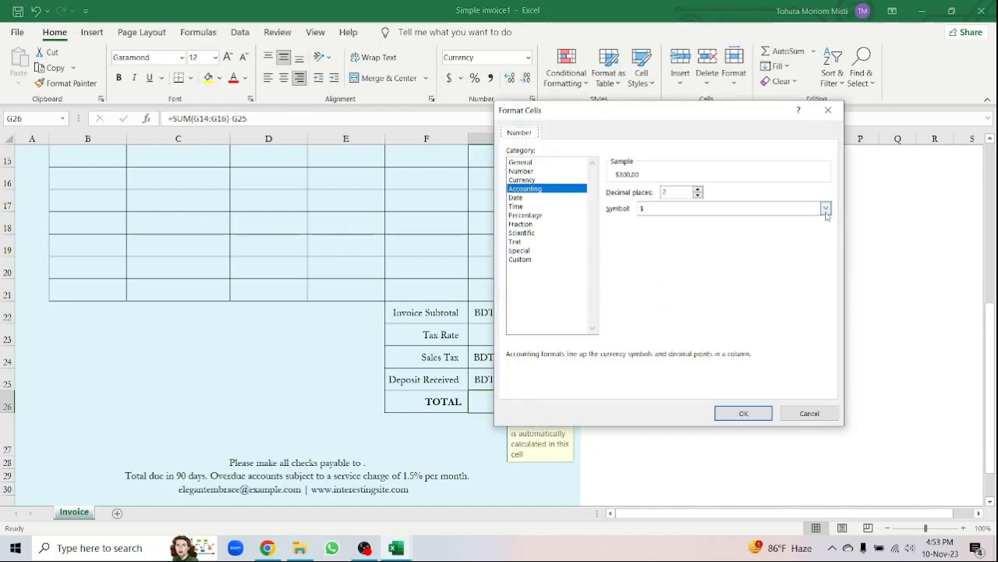
left_click(825, 208)
left_click_drag(826, 231, 826, 311)
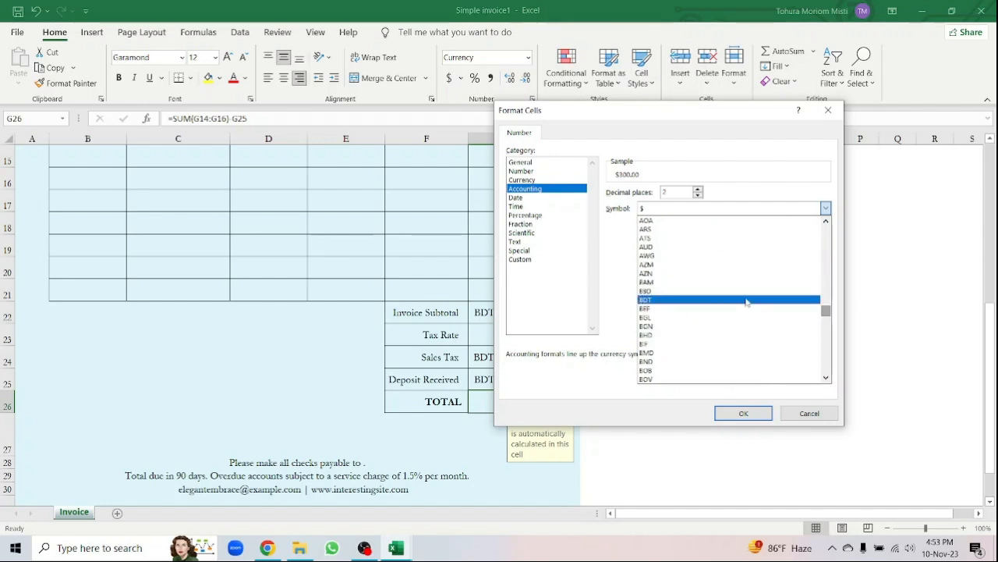
left_click(704, 300)
left_click(738, 412)
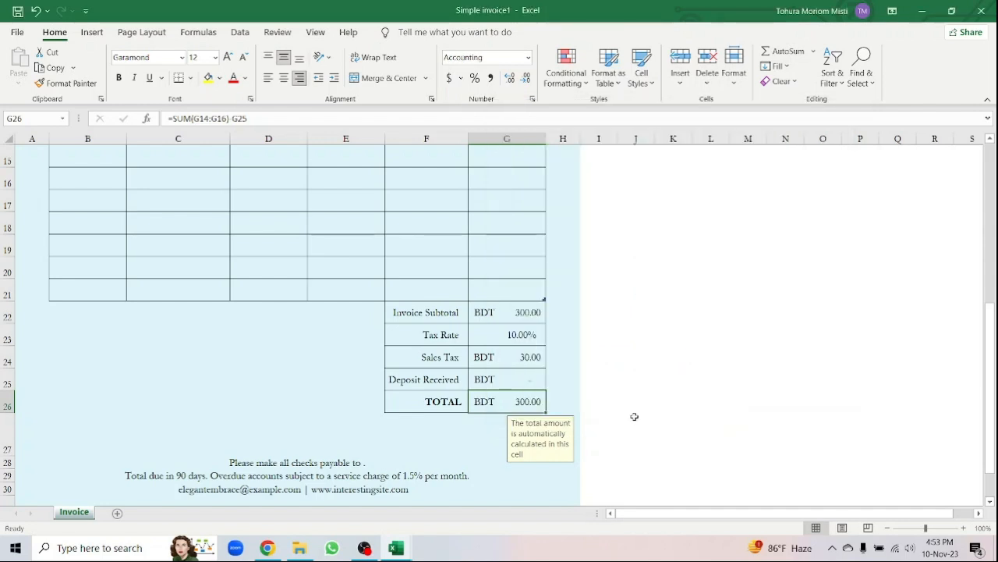
left_click(262, 440)
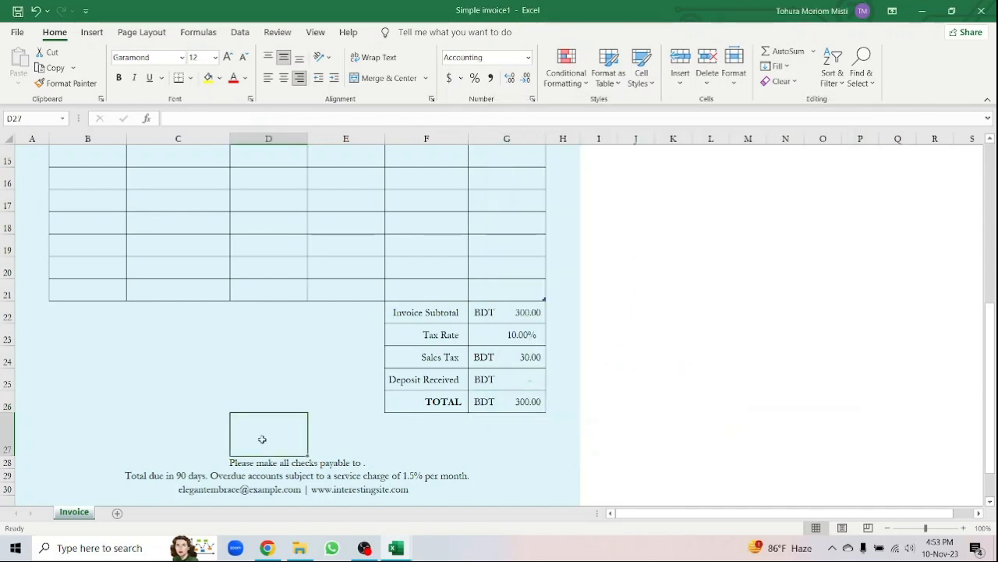
- Relabel F23 as 'VAT Rate' and change the G23 rate from 10% to 15%
double_click(439, 344)
key("BackSpace")
key("BackSpace")
key("BackSpace")
key("BackSpace")
type("VAT")
left_click(315, 357)
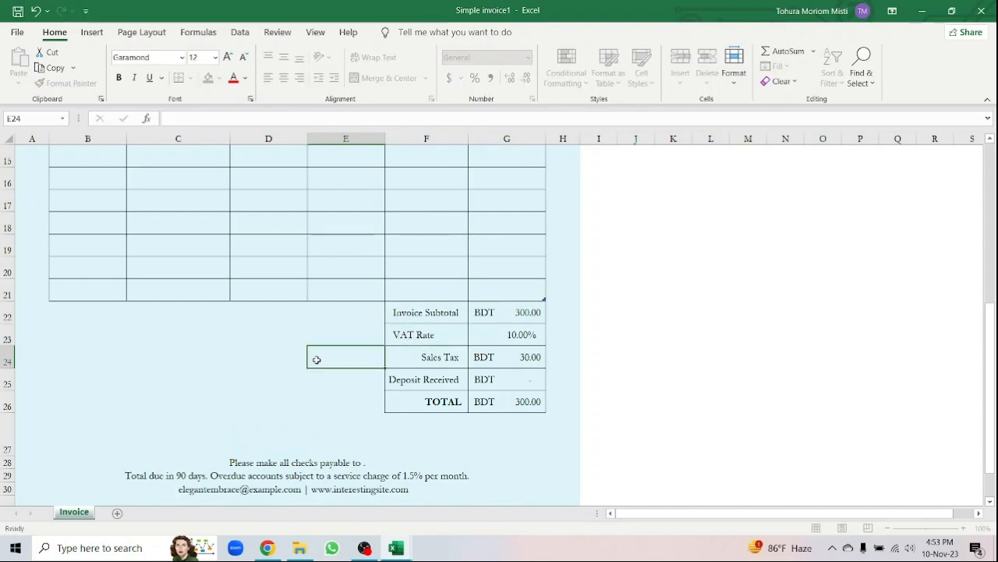
double_click(519, 335)
key("BackSpace")
type("5")
key("Return")
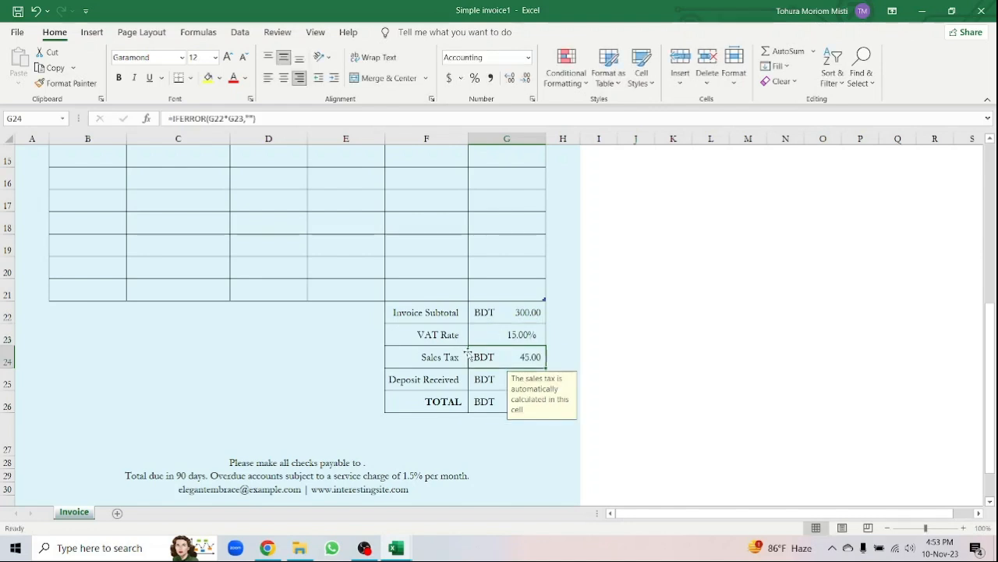
left_click(320, 397)
- Leave the G24 tax formula unchanged and rename the F24 label to 'Vat Amount'
left_click(530, 356)
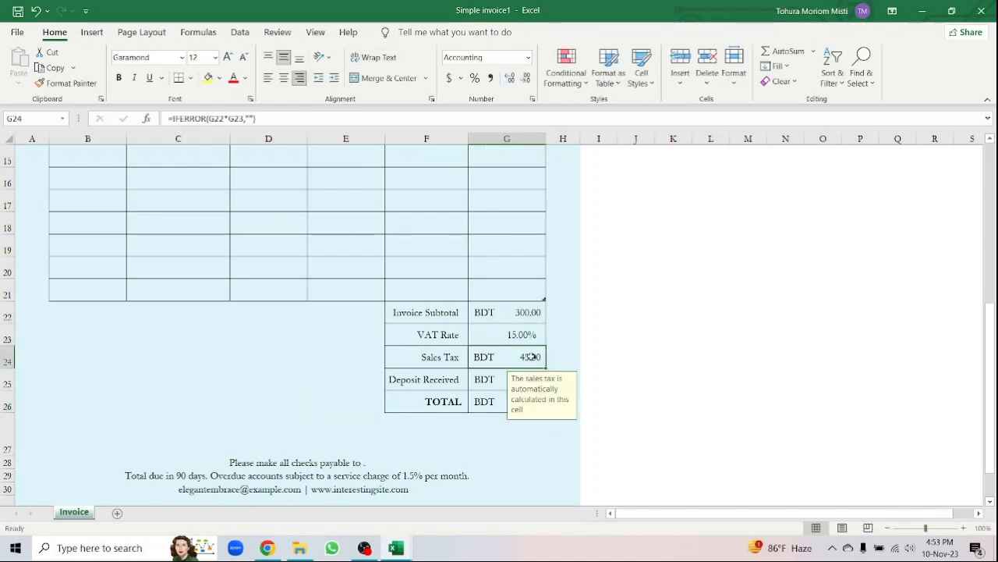
double_click(530, 357)
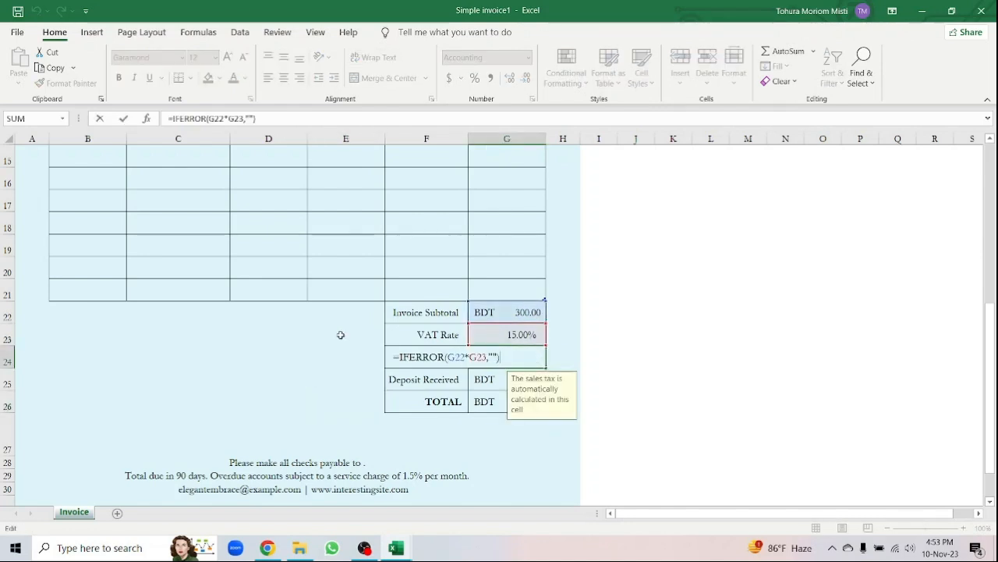
key("Return")
left_click(447, 356)
key("F2")
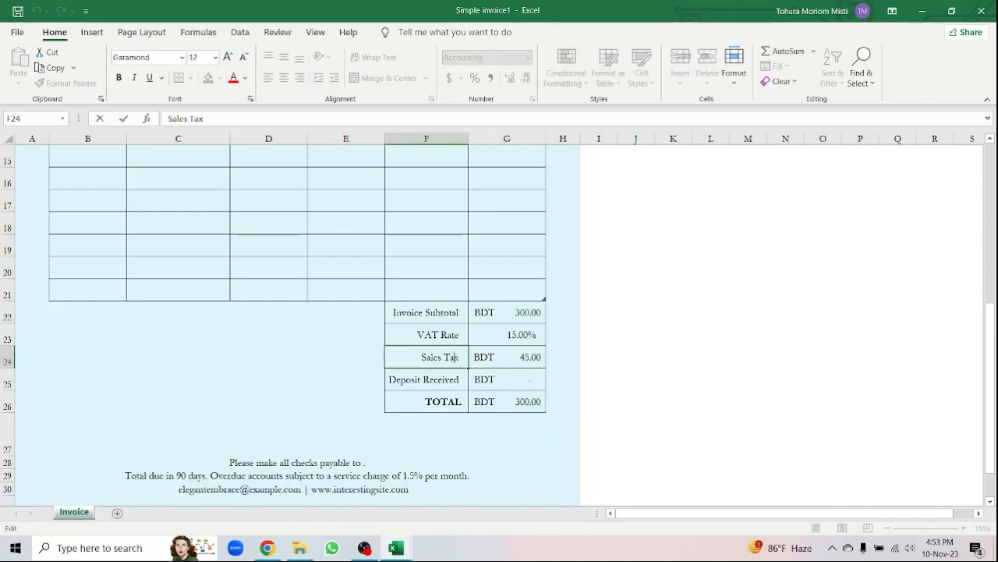
key("BackSpace")
key("BackSpace")
key("BackSpace")
key("BackSpace")
key("BackSpace")
type("Vat ")
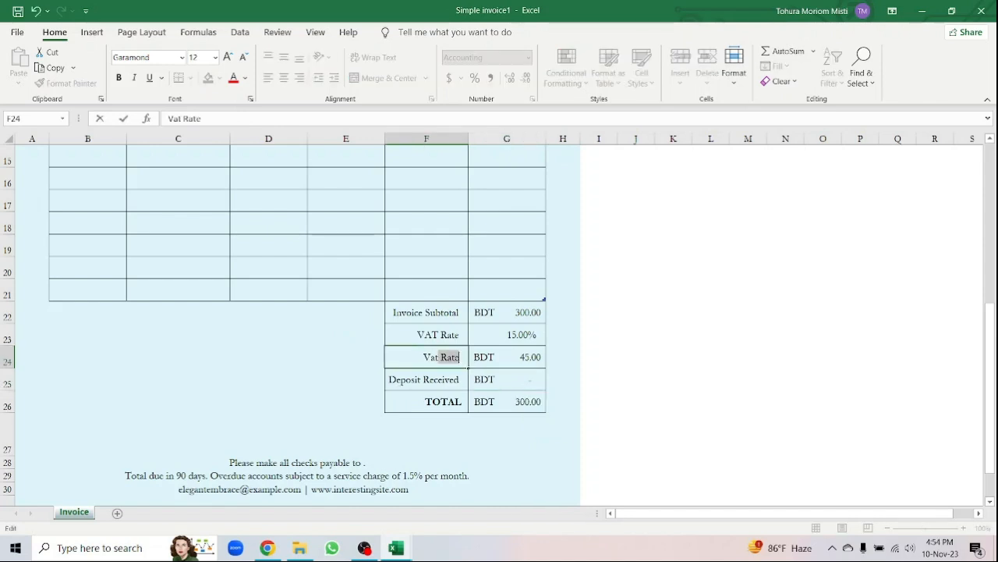
type("Amount")
left_click(301, 372)
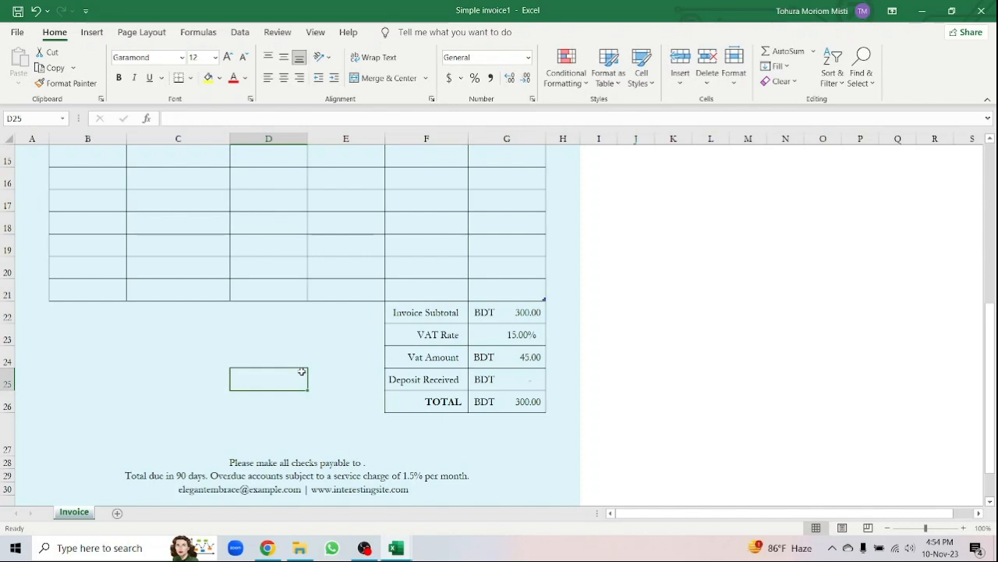
- Enter a 100 BDT deposit in G25, bringing the TOTAL to BDT 200.00
double_click(535, 379)
type("1")
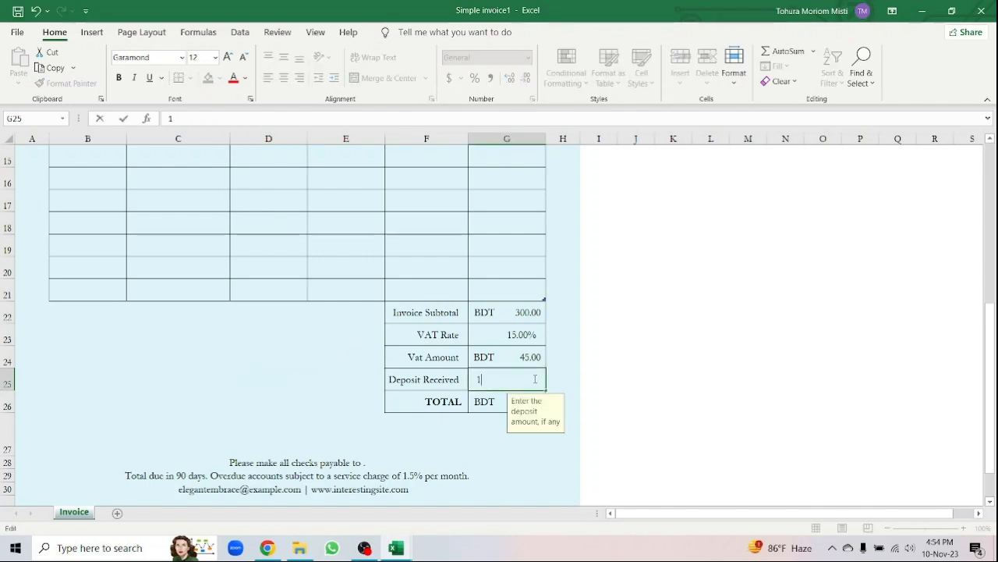
type("00")
key("Return")
left_click(393, 437)
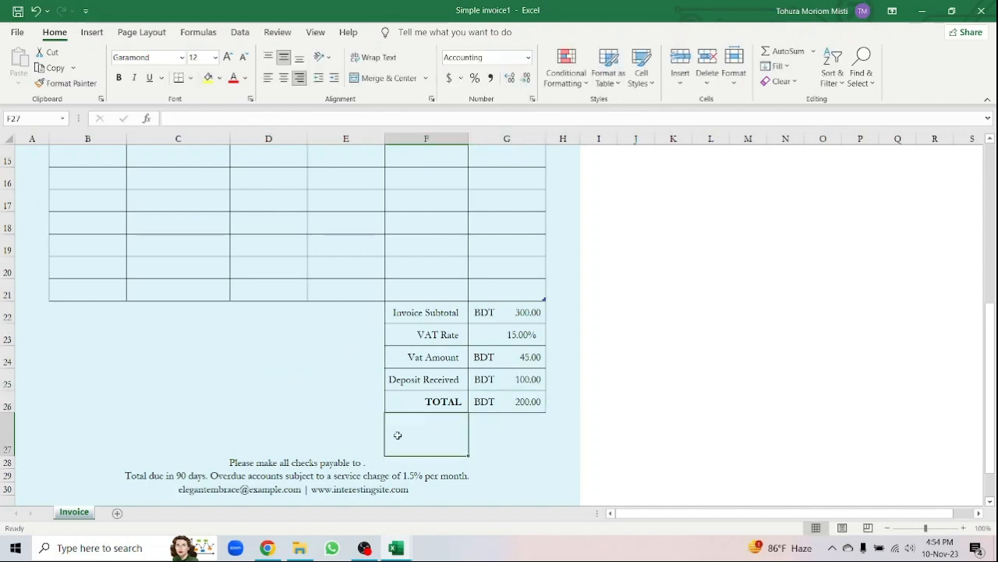
left_click(220, 489)
double_click(219, 489)
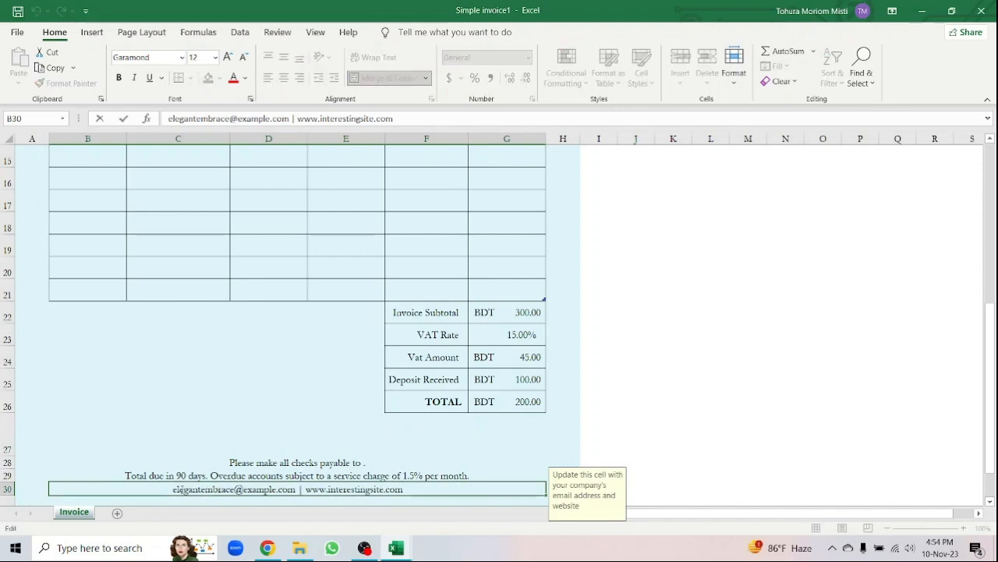
left_click_drag(174, 489, 234, 489)
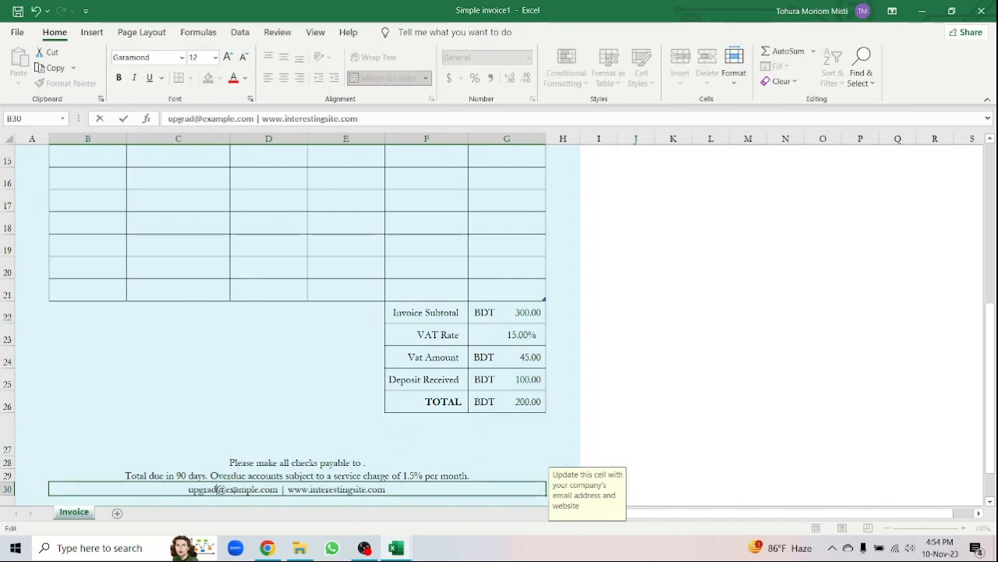
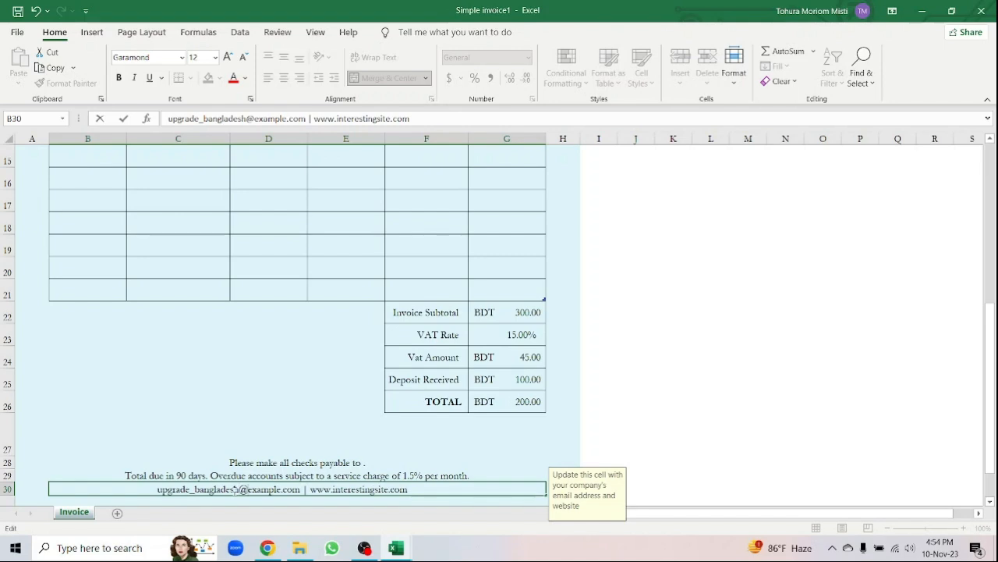
key("Right")
key("BackSpace")
key("BackSpace")
key("BackSpace")
key("BackSpace")
key("BackSpace")
key("BackSpace")
key("BackSpace")
type("outlook")
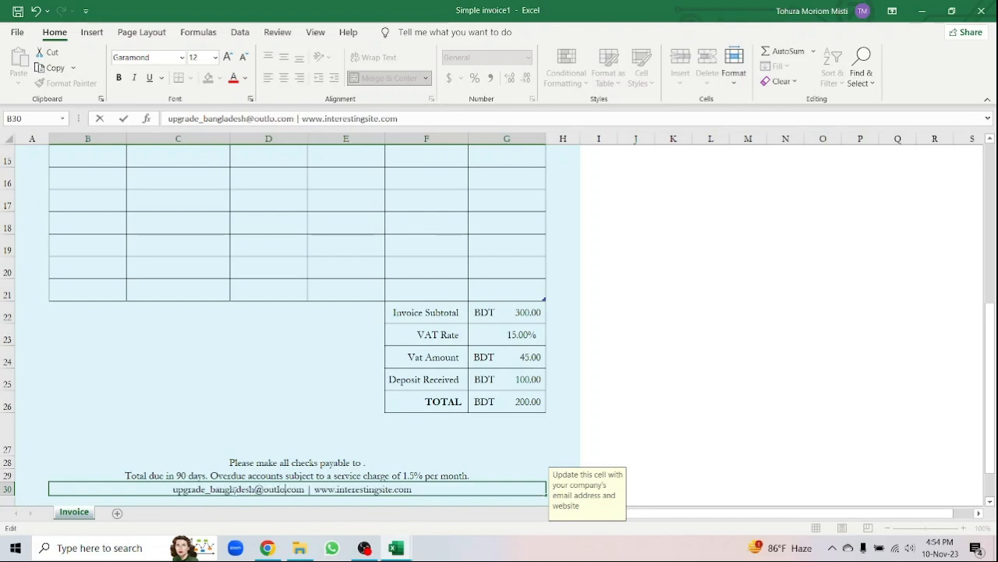
key("BackSpace")
key("BackSpace")
key("BackSpace")
key("BackSpace")
key("BackSpace")
key("BackSpace")
key("BackSpace")
key("BackSpace")
key("BackSpace")
key("BackSpace")
key("BackSpace")
key("BackSpace")
key("BackSpace")
key("BackSpace")
key("BackSpace")
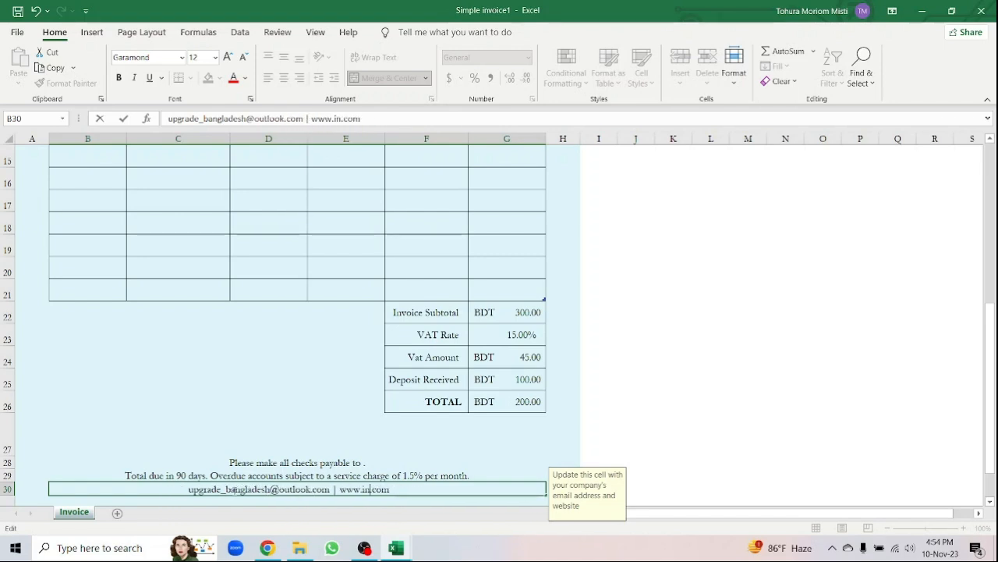
type("upgrade-bd")
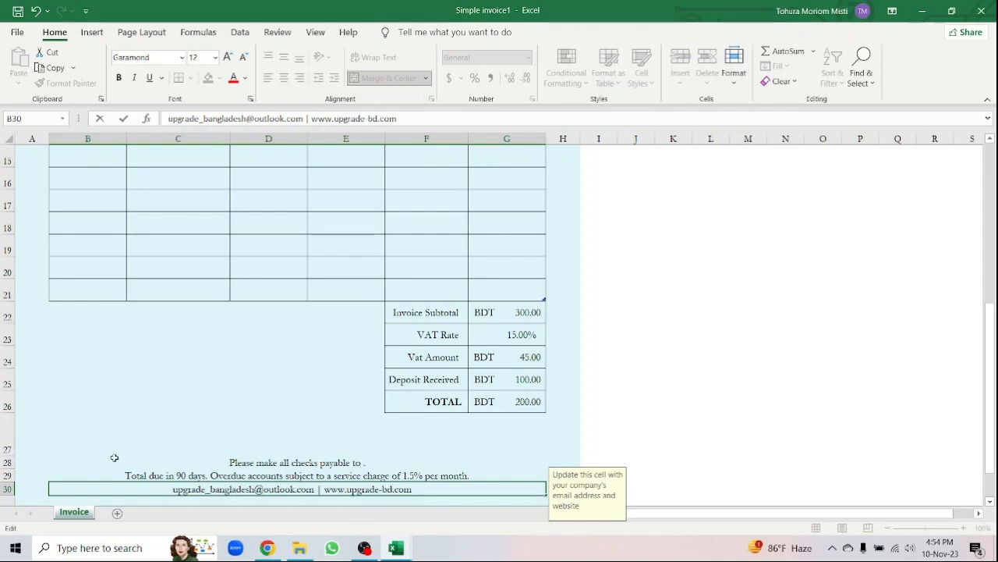
left_click(196, 417)
left_click_drag(989, 403, 990, 245)
- Save a PDF copy of the invoice as 'Invoice1' in the Videos folder
left_click(18, 32)
left_click(41, 202)
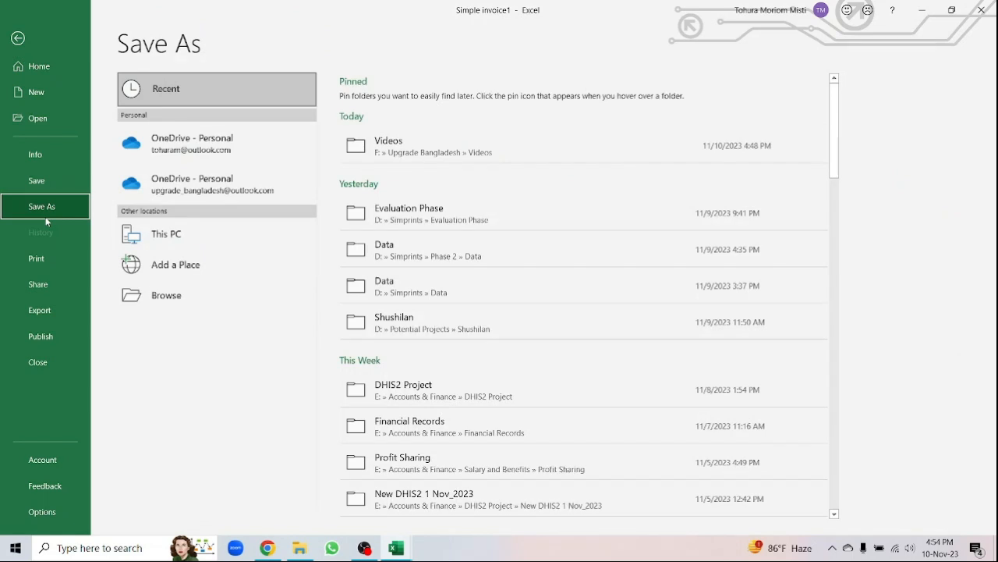
left_click(468, 142)
left_click(250, 233)
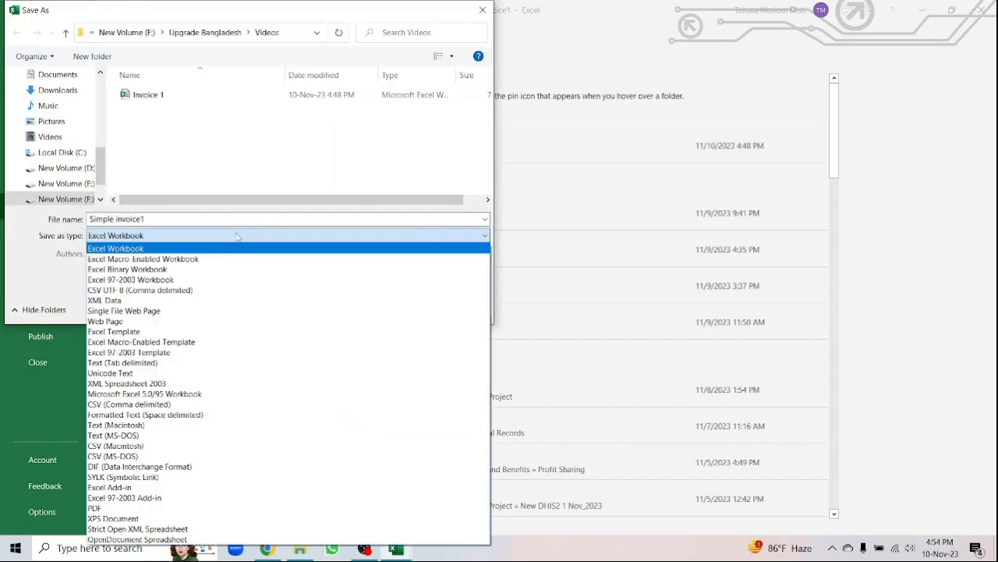
left_click(140, 508)
left_click(121, 219)
left_click(121, 219)
key("BackSpace")
key("BackSpace")
key("BackSpace")
key("BackSpace")
key("BackSpace")
key("BackSpace")
key("BackSpace")
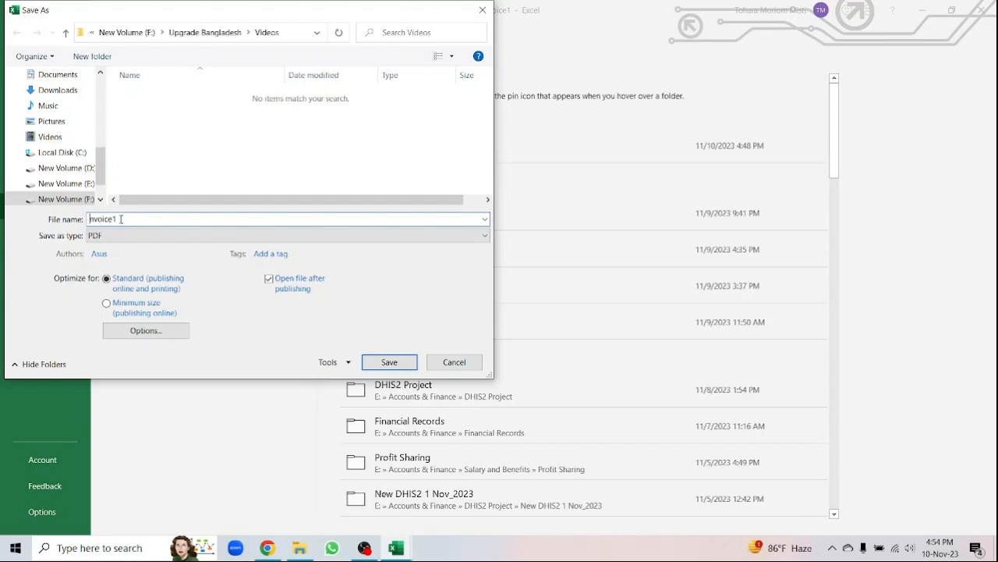
left_click(390, 362)
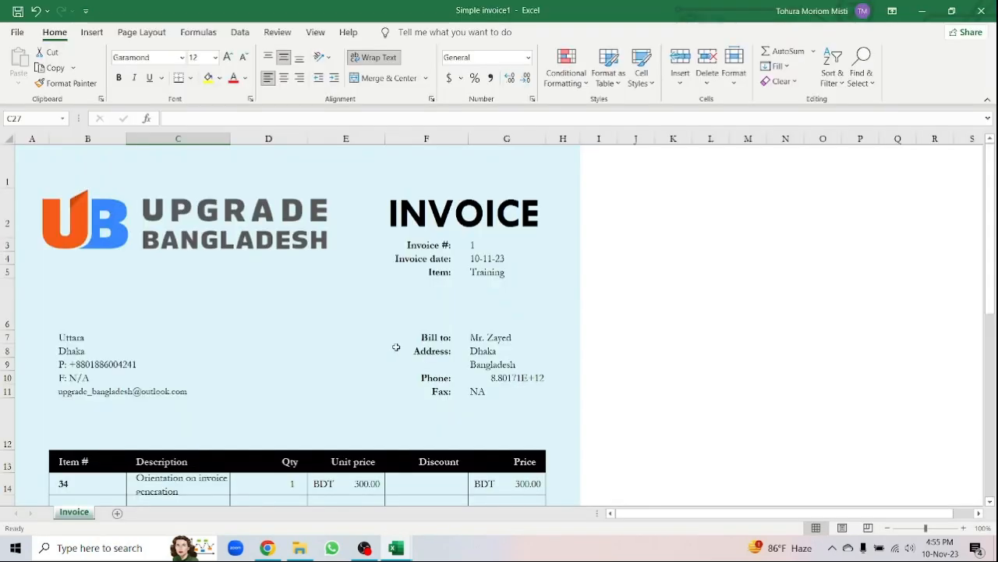